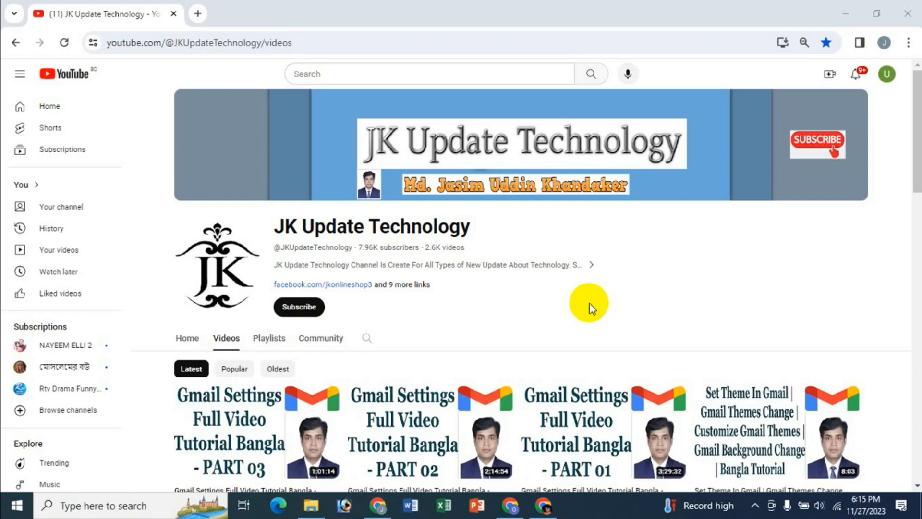
Open Gmail in a new browser tab and start composing a new message, ready for its recipients
click(197, 16)
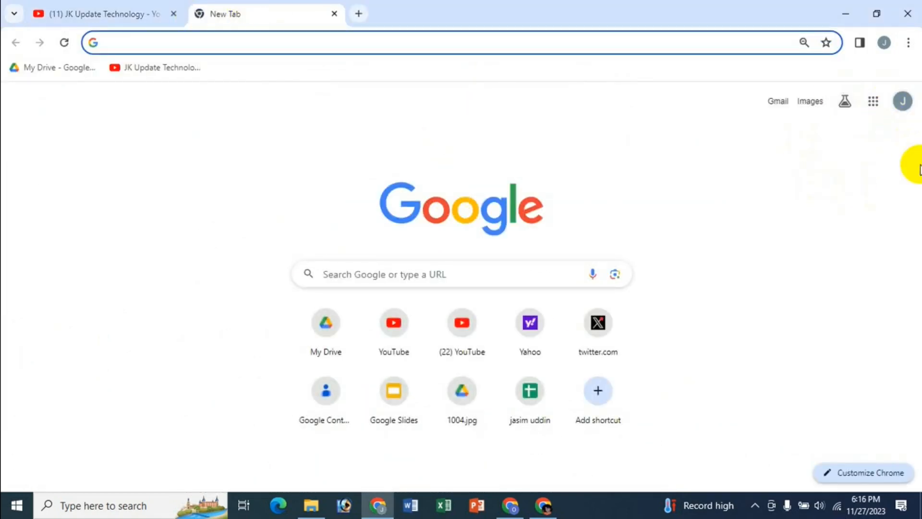
click(873, 102)
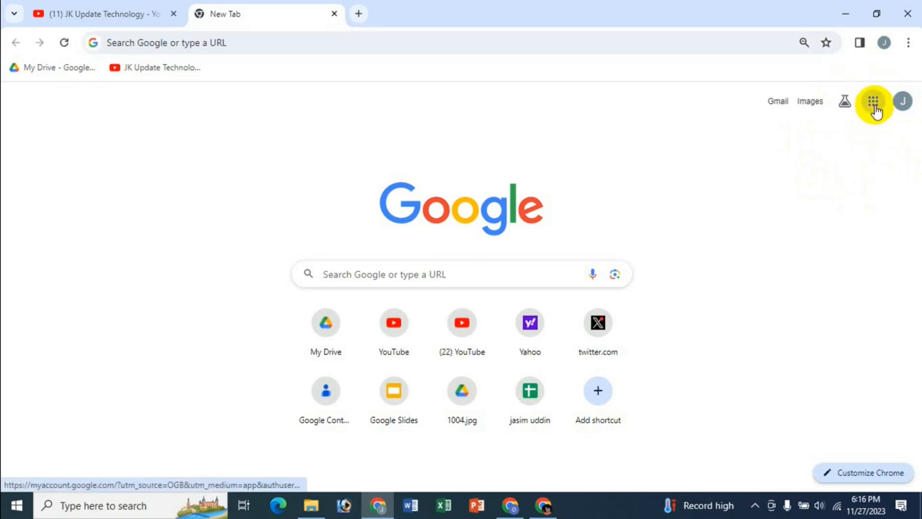
click(633, 147)
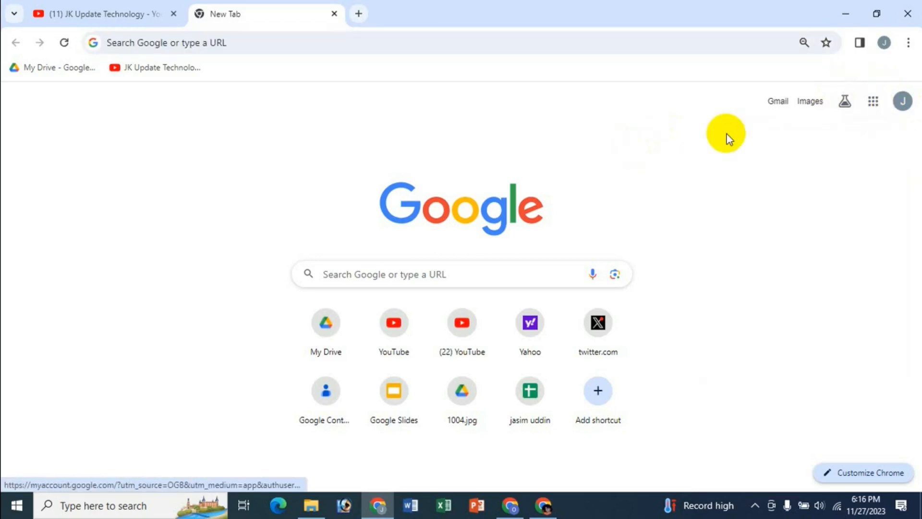
click(776, 103)
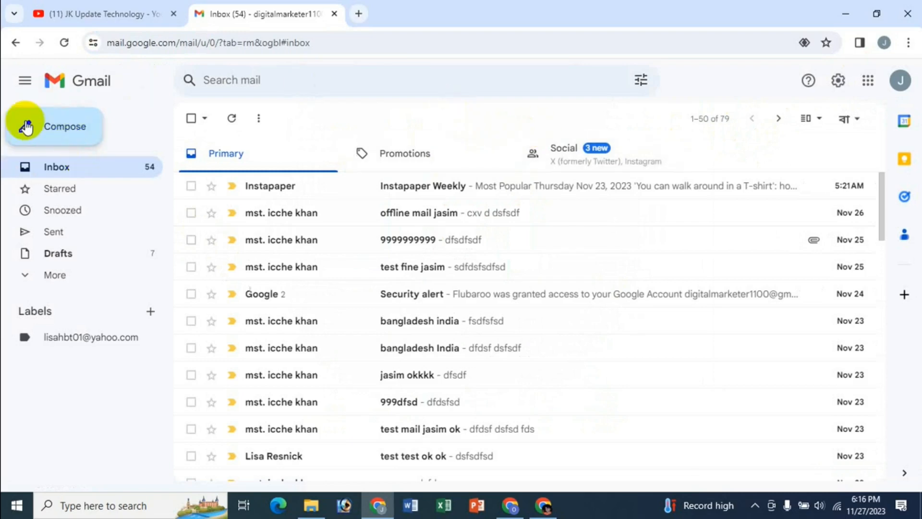
click(67, 128)
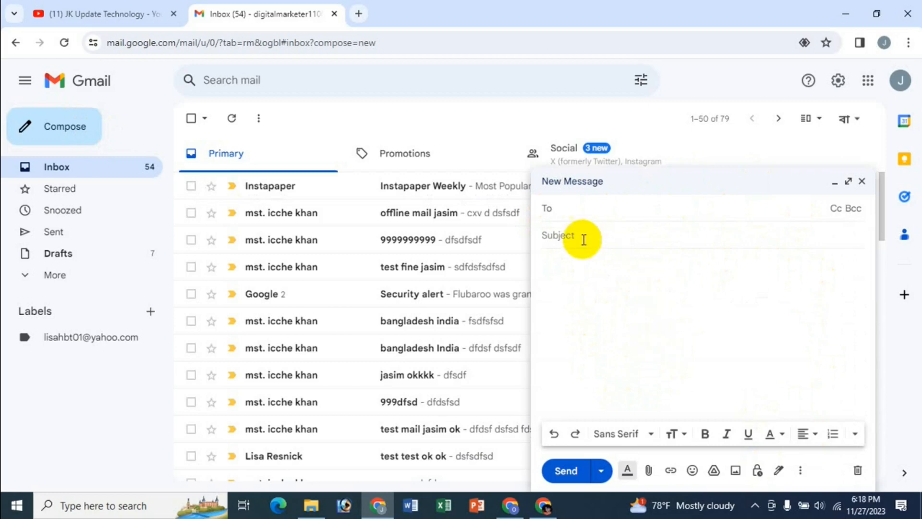
click(572, 268)
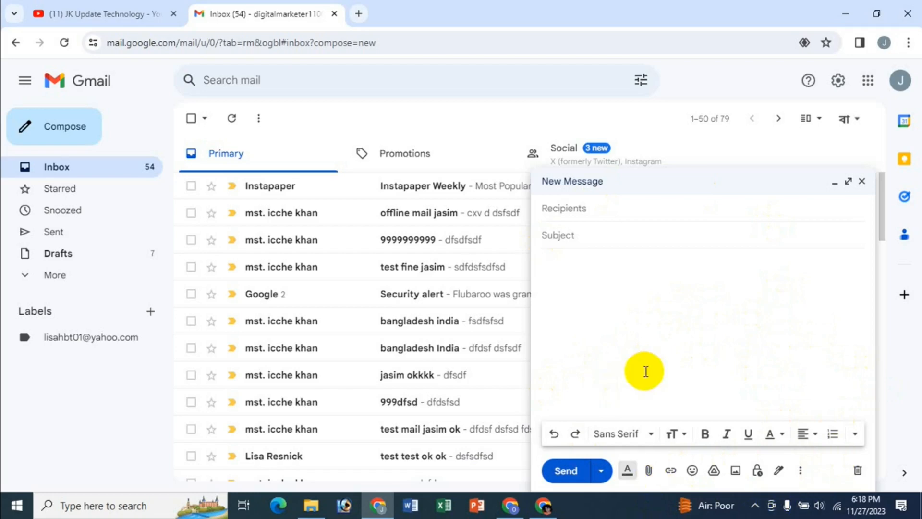
click(572, 208)
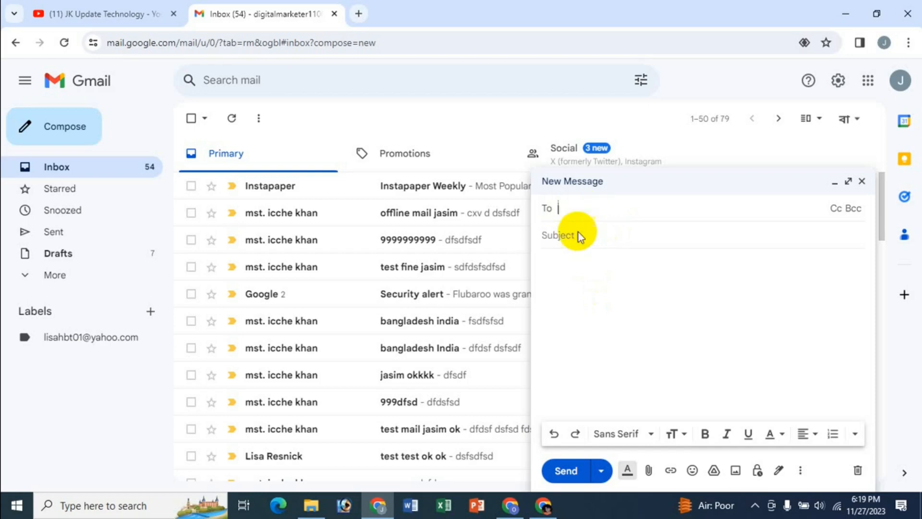
click(545, 505)
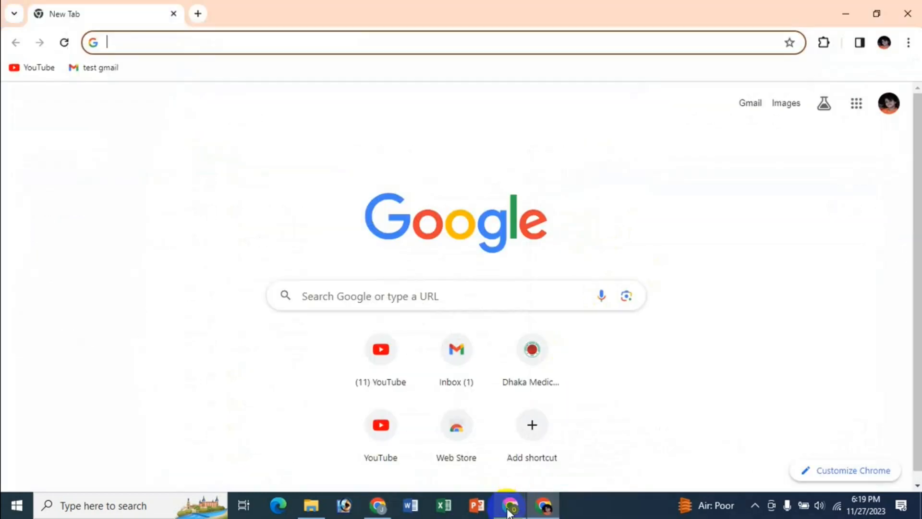
click(510, 507)
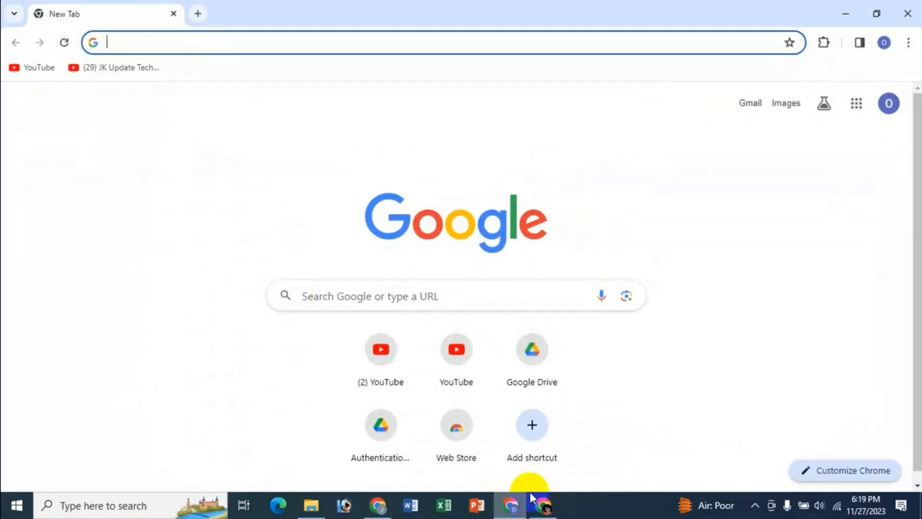
click(377, 504)
click(544, 506)
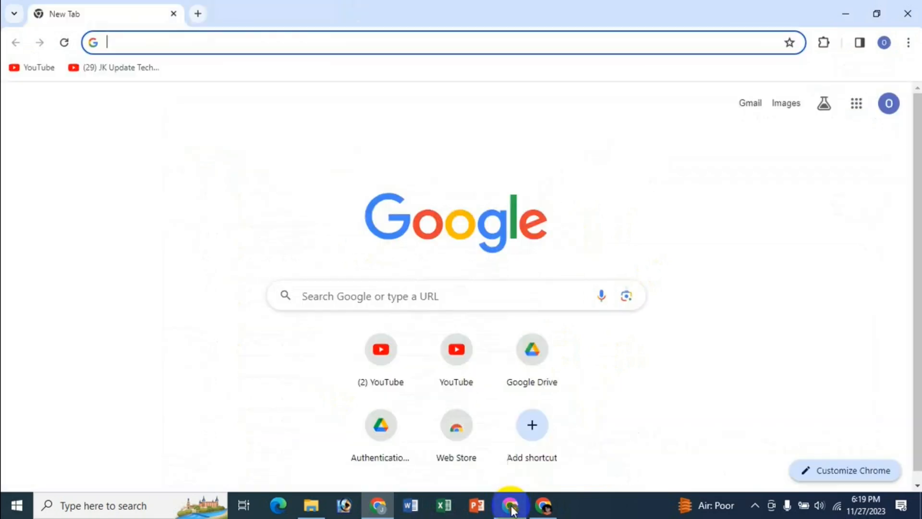
click(544, 507)
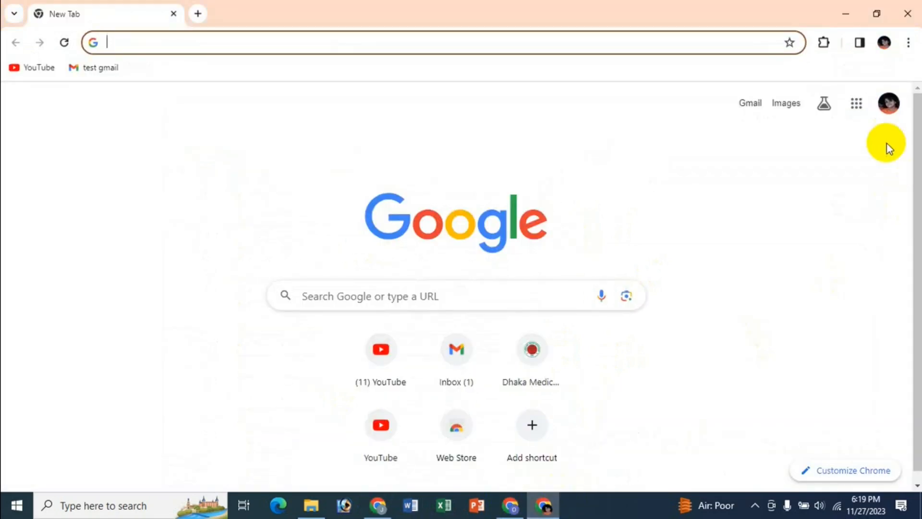
click(378, 505)
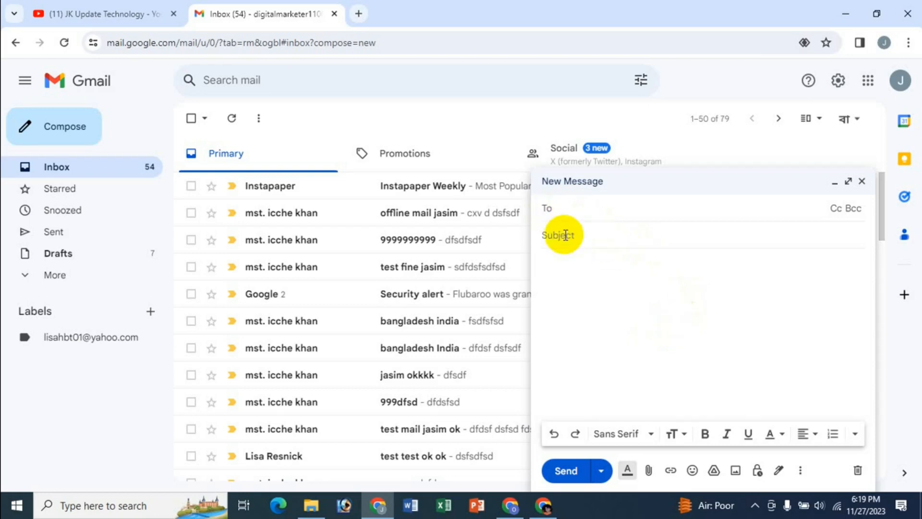
Copy the account e-mail address from the browser profile with the blue "O" avatar and add it as the draft's first recipient
click(510, 506)
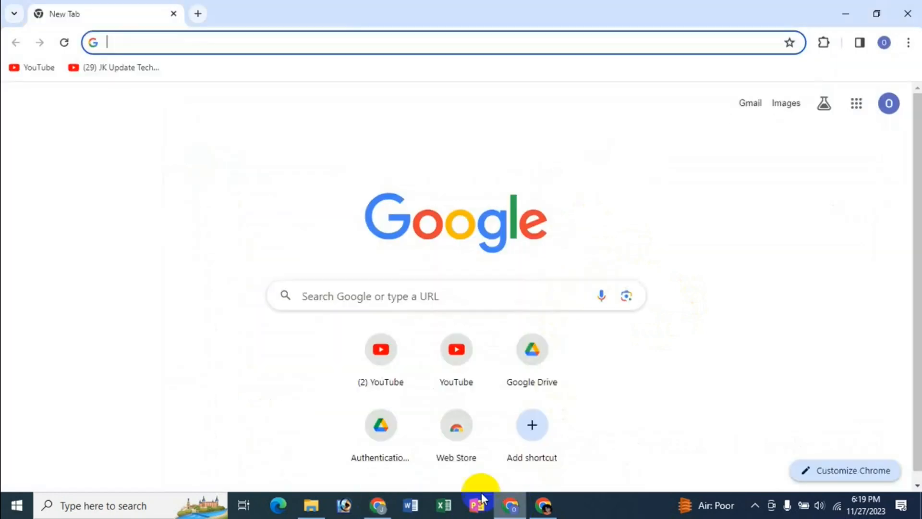
click(888, 111)
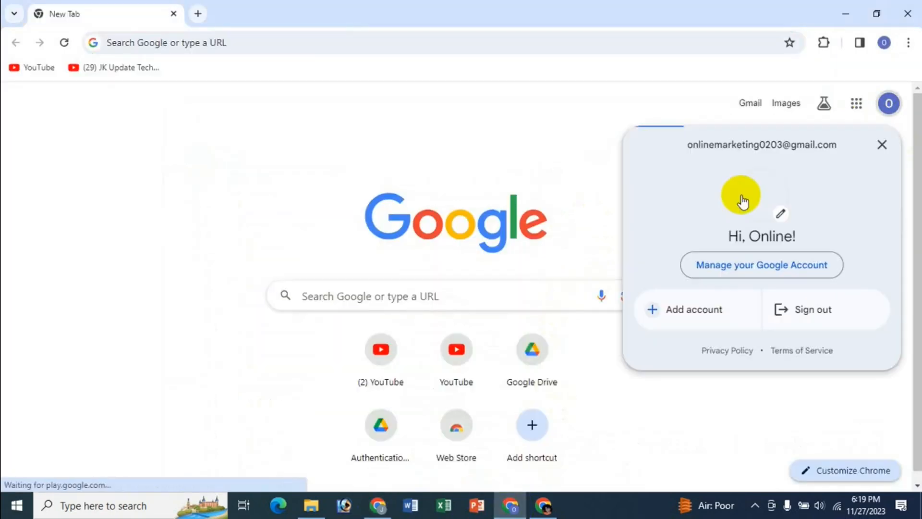
mouse_move(692, 146)
mouse_down()
mouse_move(850, 144)
mouse_move(685, 144)
mouse_up()
key(ctrl+c)
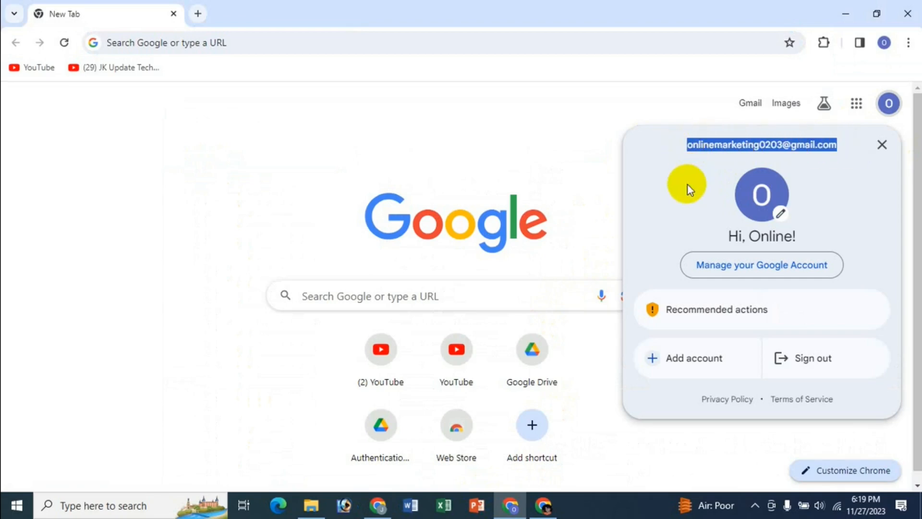
click(378, 505)
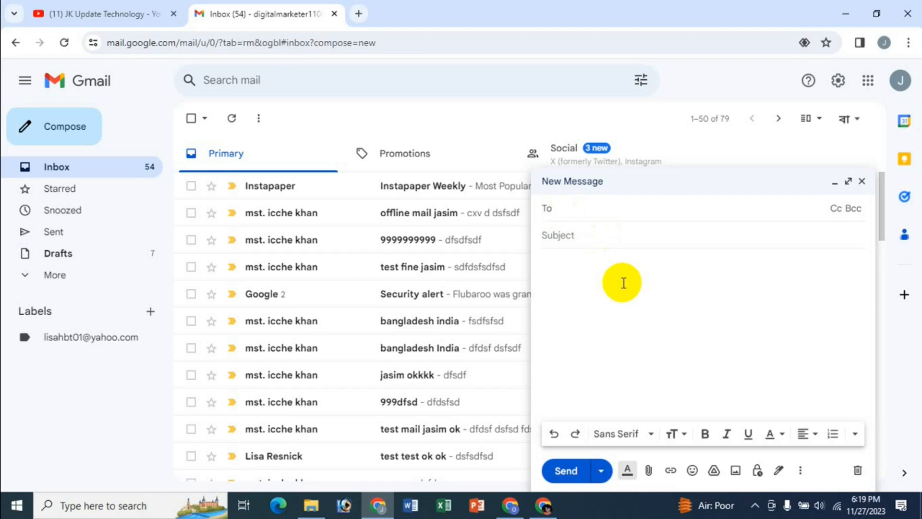
key(ctrl+v)
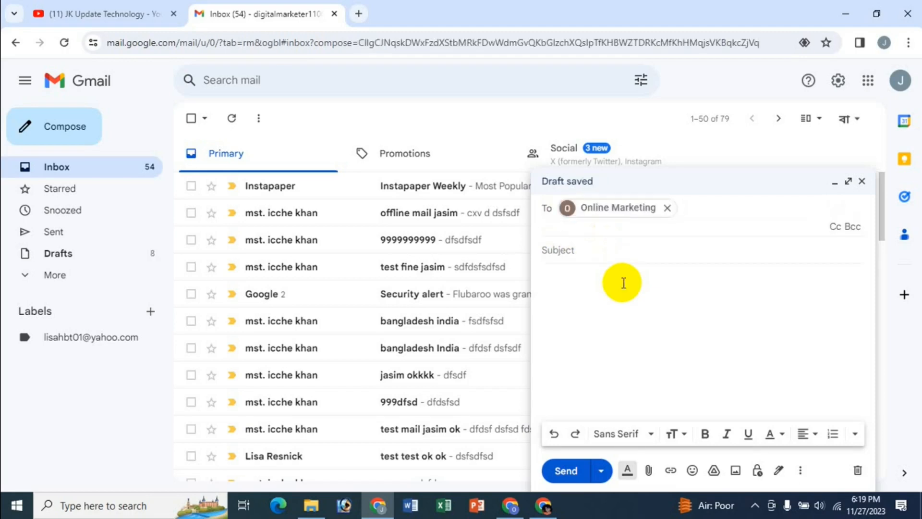
Copy the account e-mail address from the browser profile with the photo avatar and add it as the draft's second recipient
click(543, 504)
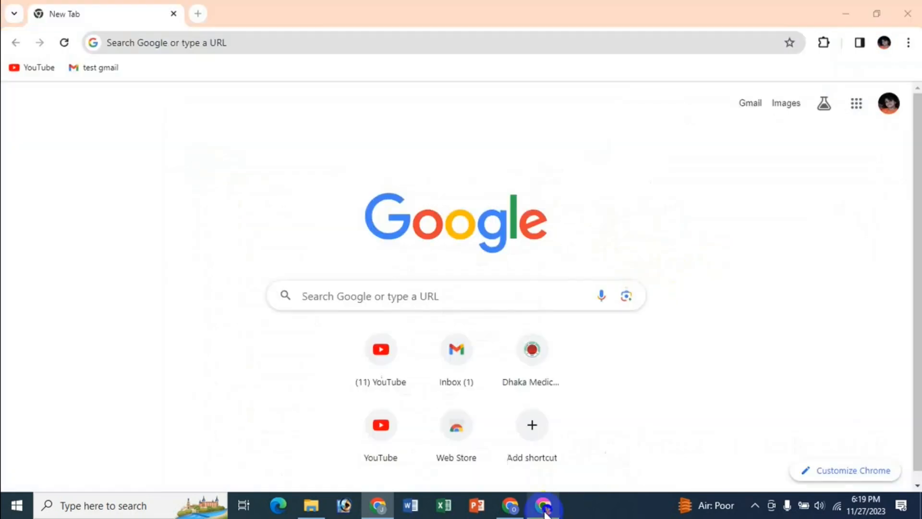
click(891, 113)
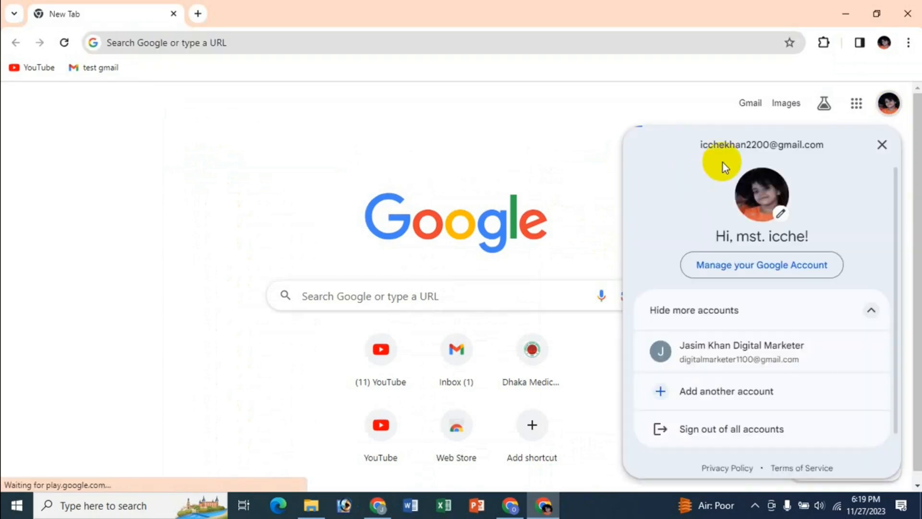
drag(699, 146, 842, 154)
key(ctrl+c)
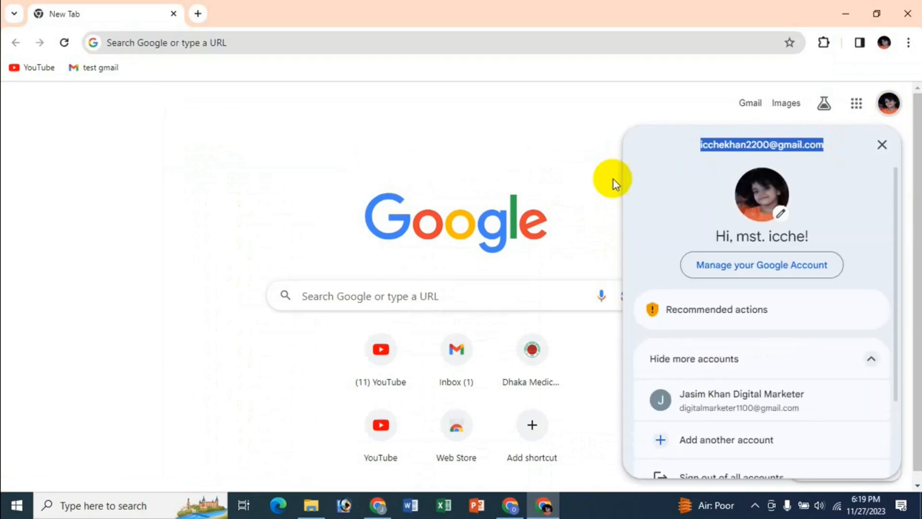
click(540, 154)
click(377, 504)
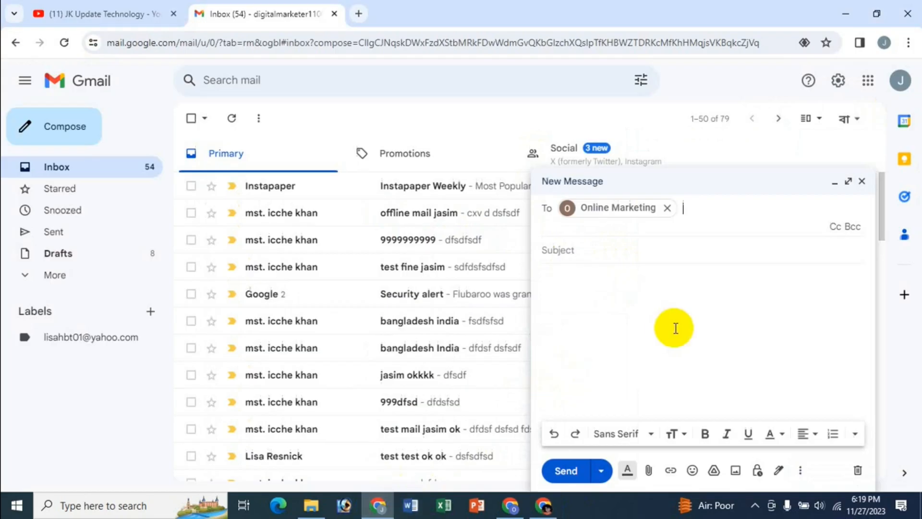
key(ctrl+v)
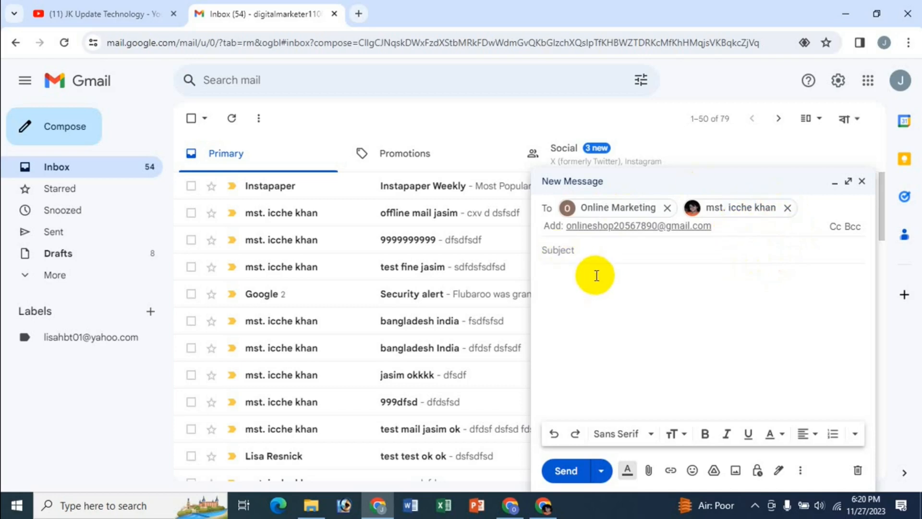
Set the message subject to "Test Mail" followed by the sender's first name
click(565, 254)
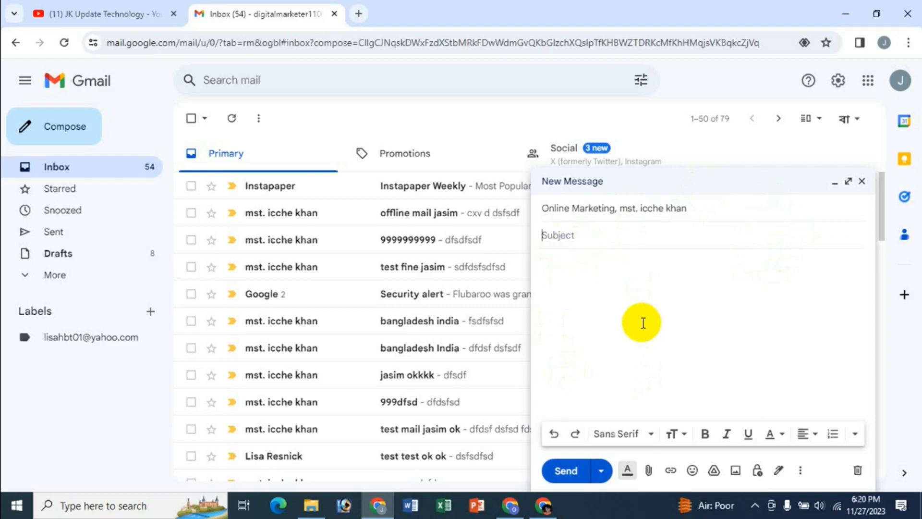
text(Test Mail Jasim)
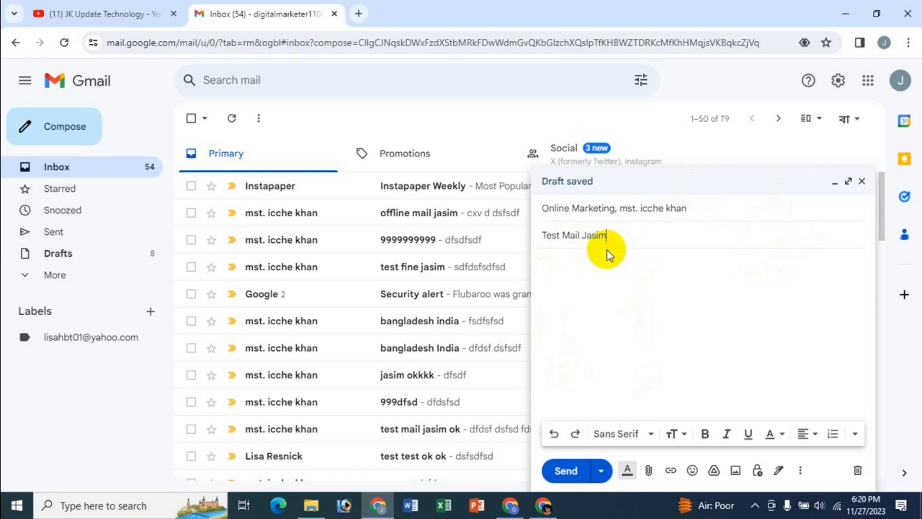
Write the body "hi/hello" and "dfsdf sdfsd sdfsd" on separate lines, ending after blank lines with "Best Regards" and the sender's first name
click(599, 269)
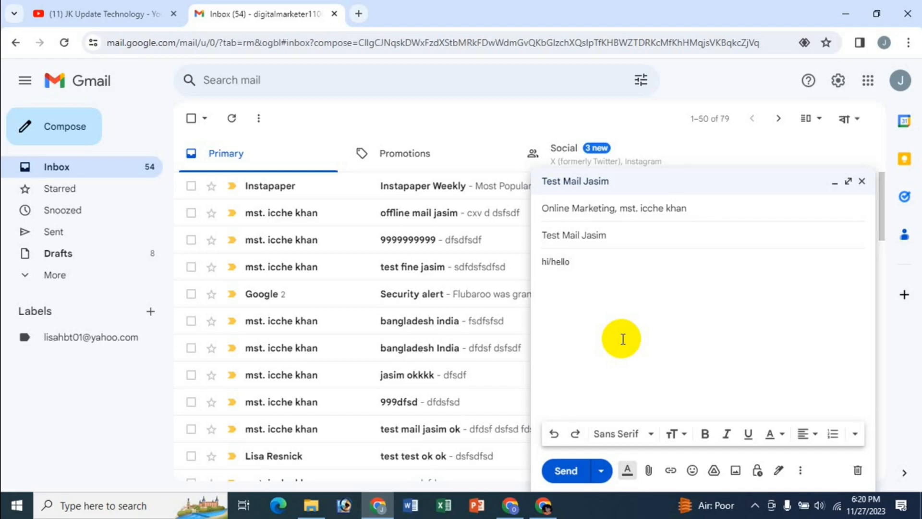
text(hi/hello)
key(Return)
text(dfsdf  sdfsd sdfsd)
key(Return)
key(Return)
key(Return)
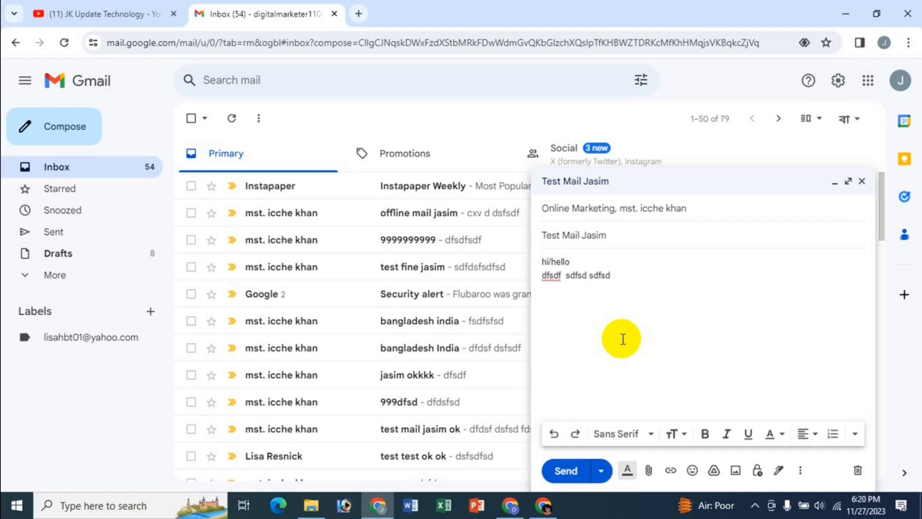
text(Best Regards)
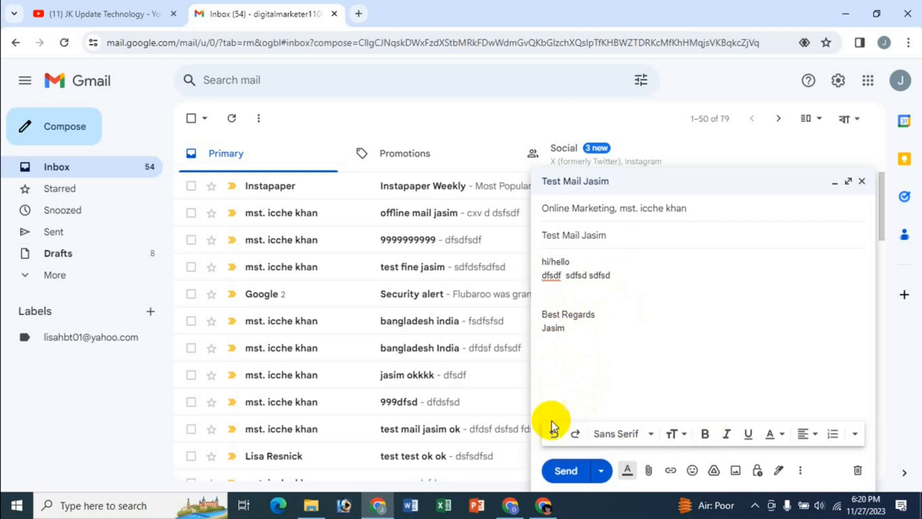
Undo the latest typing in the message body and redo it
click(554, 435)
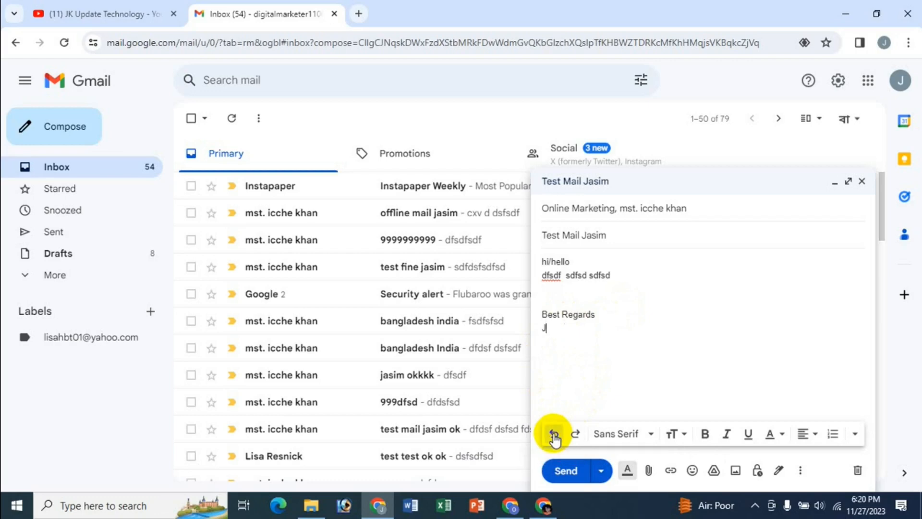
click(554, 435)
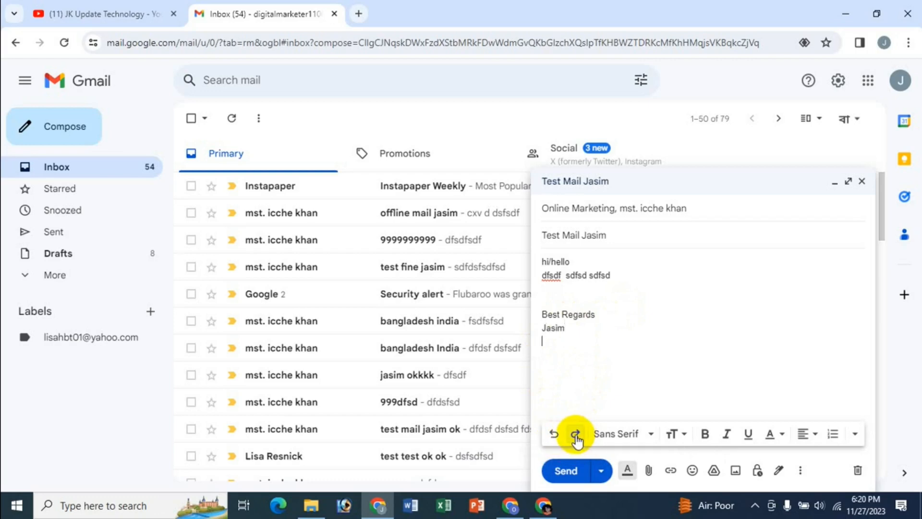
Format the entire message body, from the greeting to the signature, in the Wide font at Large size
click(556, 264)
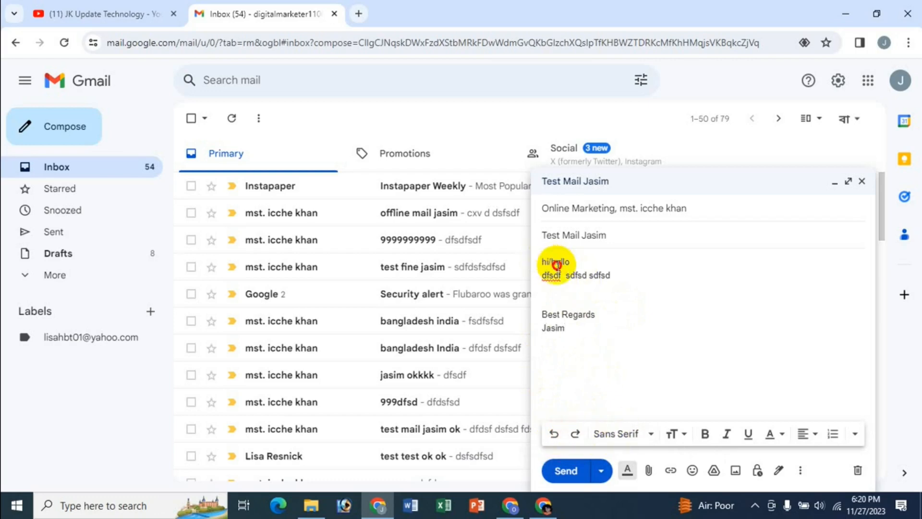
drag(542, 261, 602, 344)
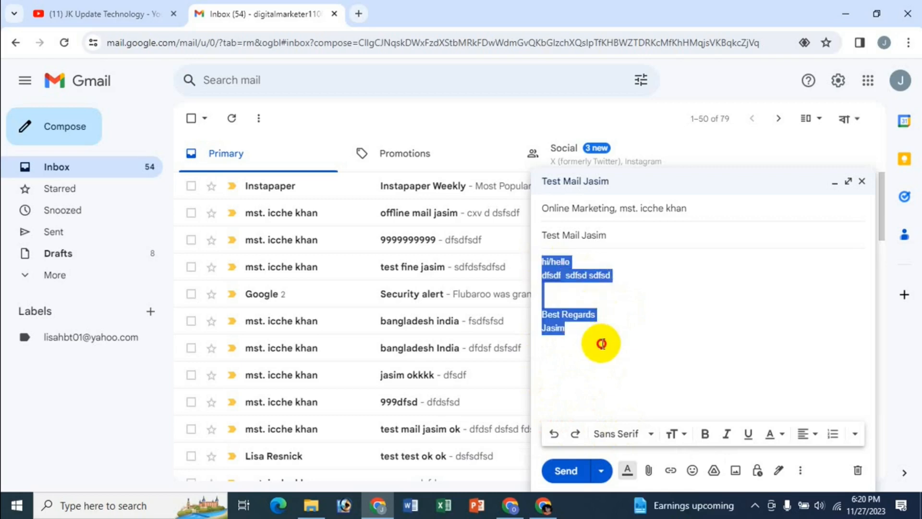
click(638, 434)
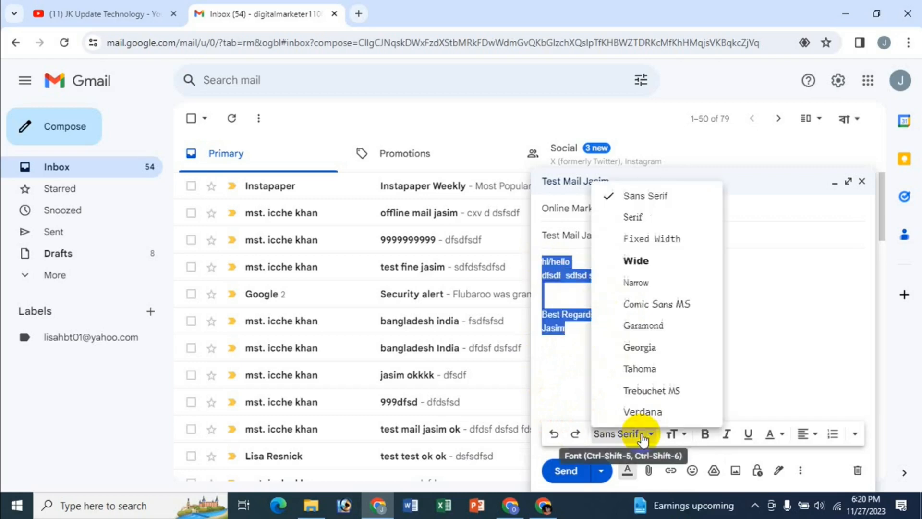
click(636, 261)
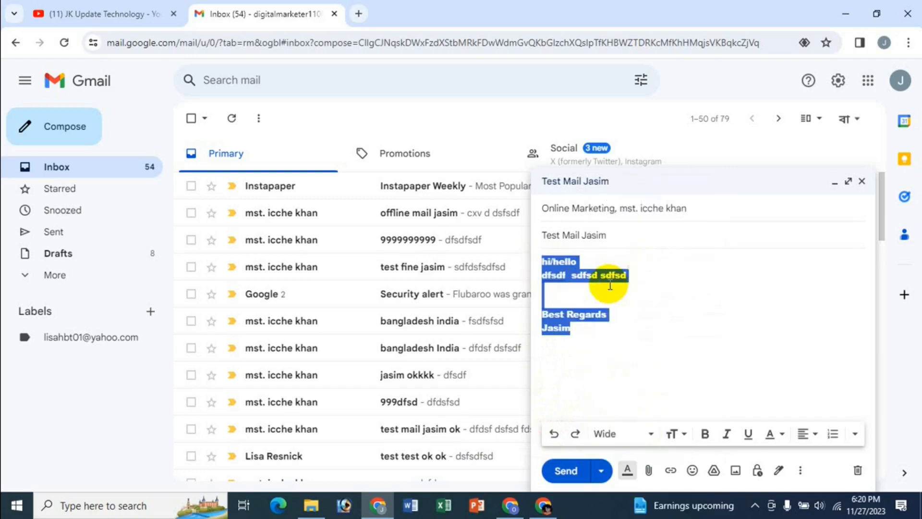
click(684, 437)
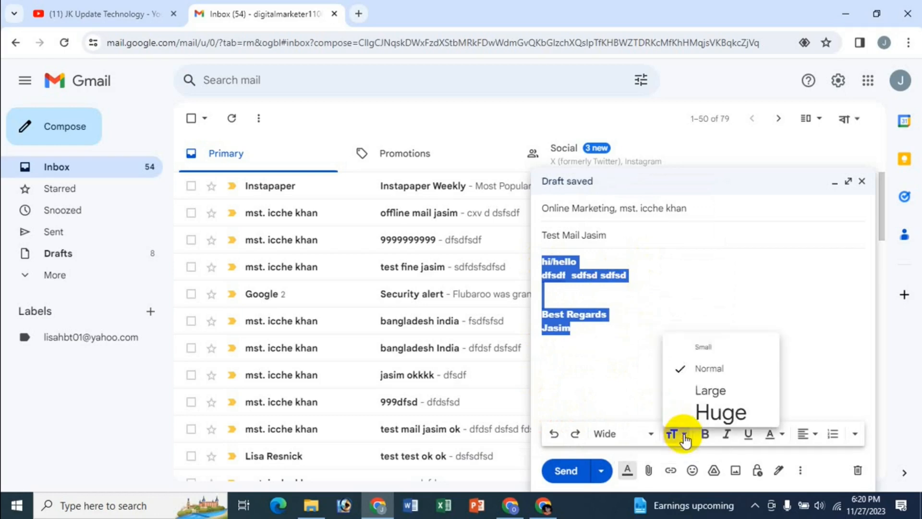
click(713, 390)
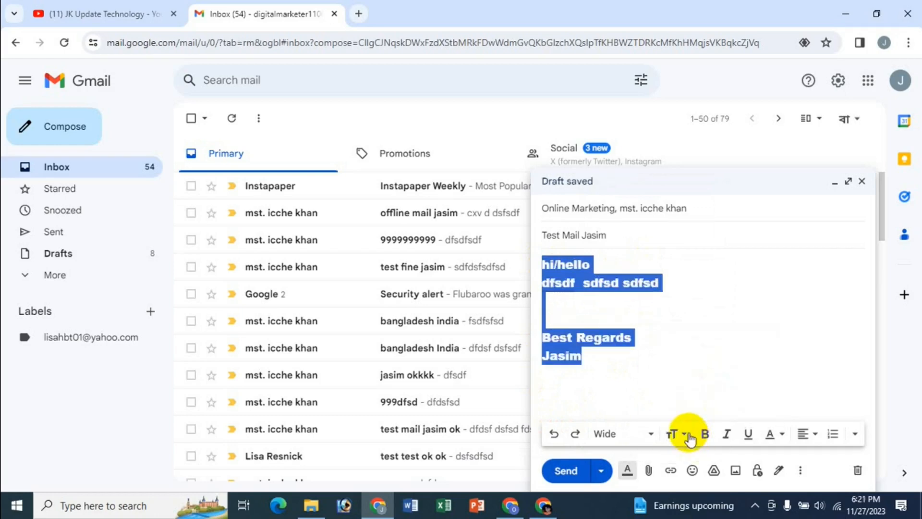
Set the whole message body to Normal size and bold, and turn italic and underline on and off again
click(687, 434)
click(710, 368)
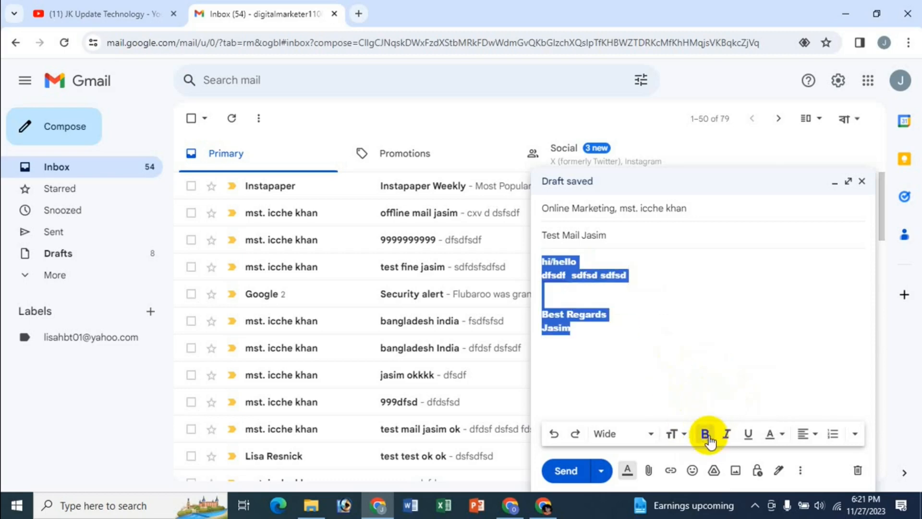
click(725, 435)
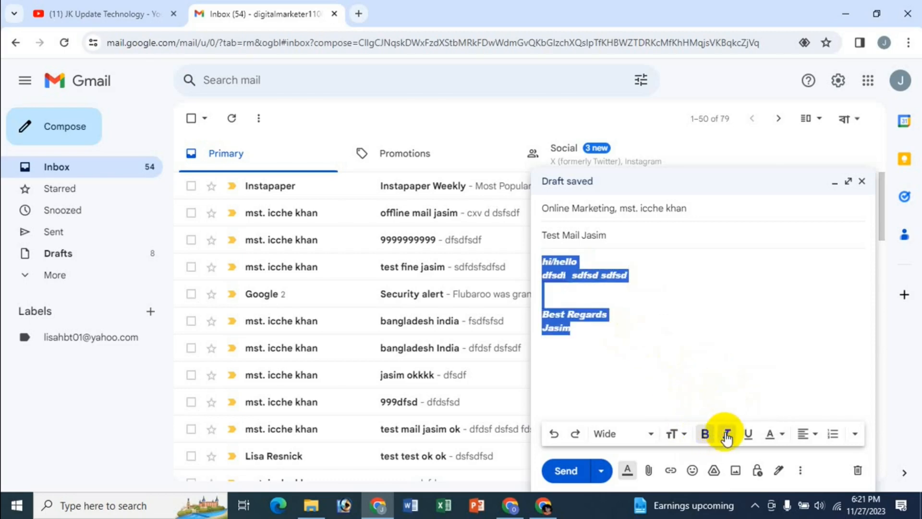
click(749, 435)
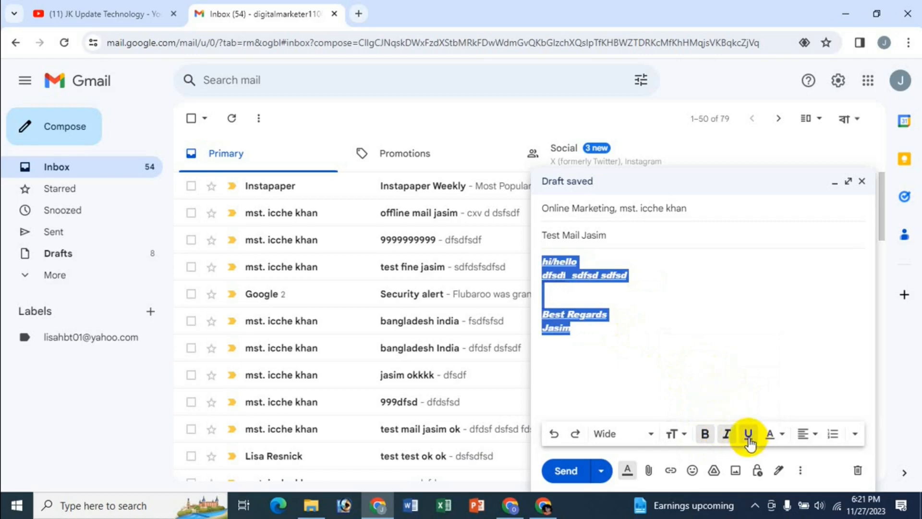
click(749, 434)
click(727, 435)
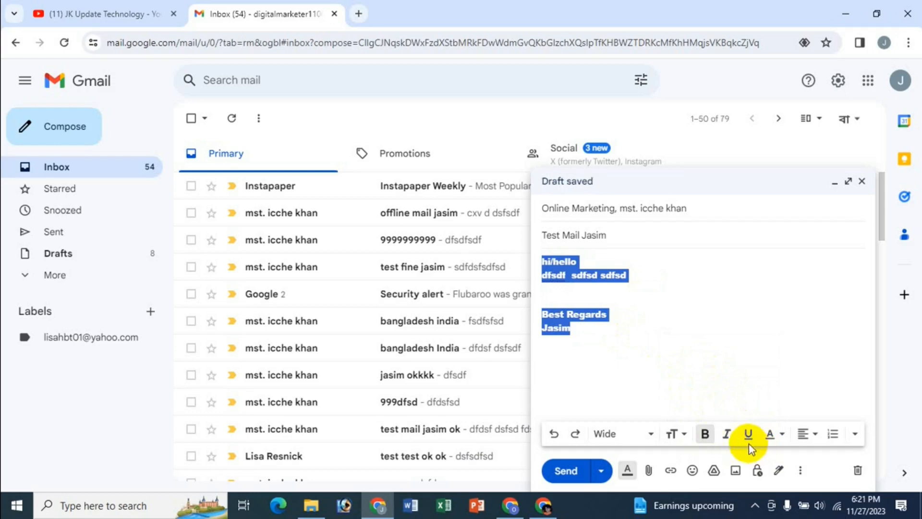
Give the entire message body a blue background color
click(778, 434)
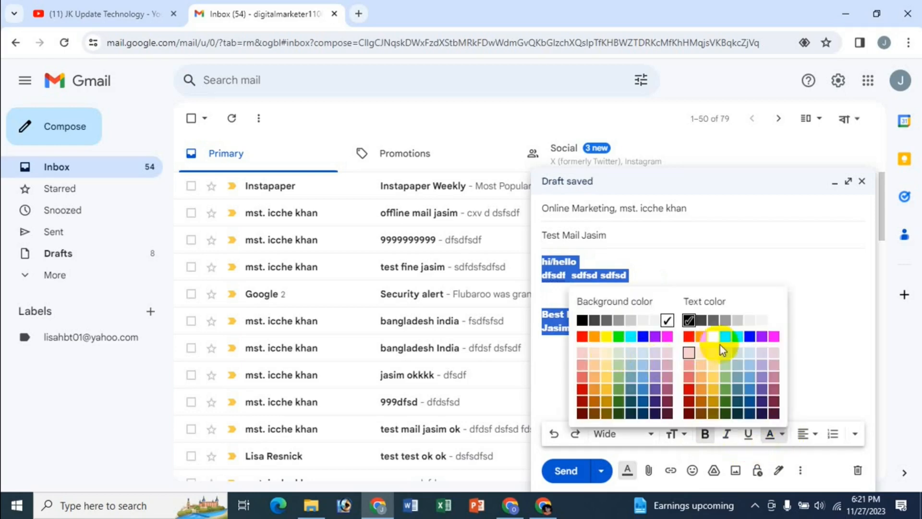
click(646, 339)
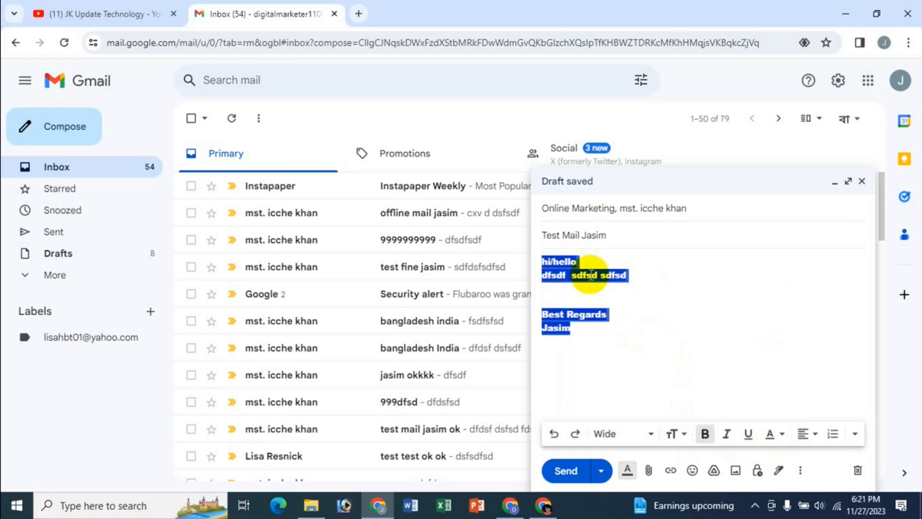
click(581, 297)
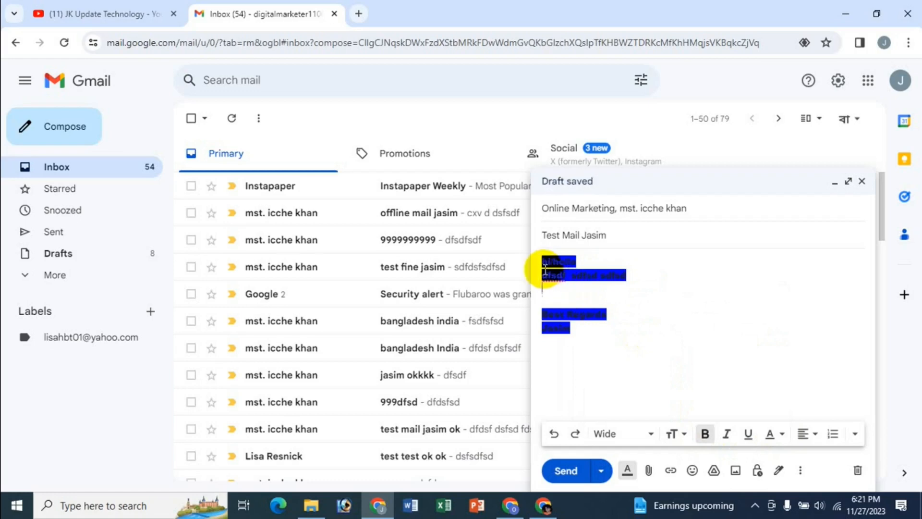
Center the entire message body, from greeting to signature, and return it to left alignment
drag(545, 261, 599, 340)
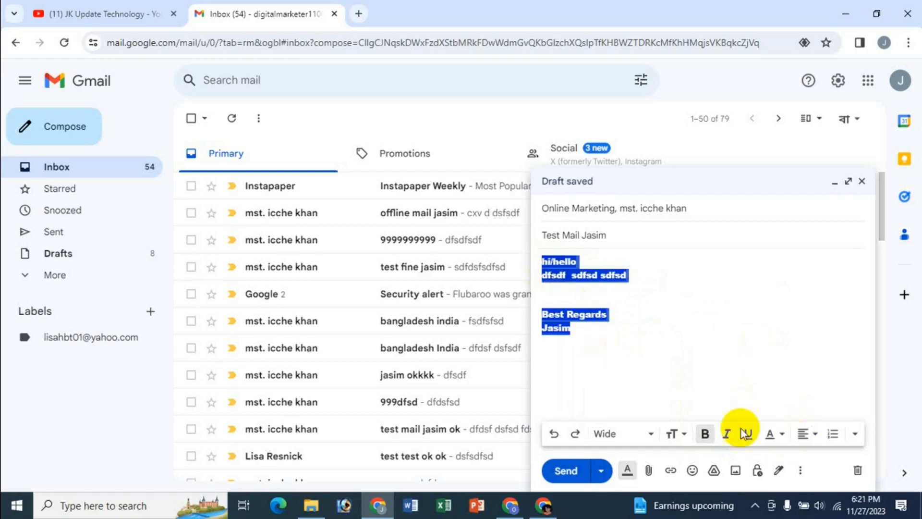
click(813, 435)
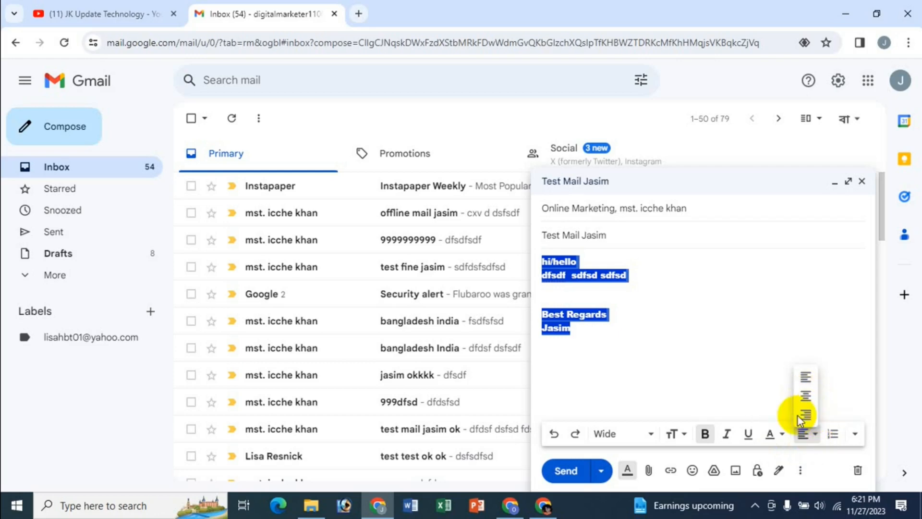
click(806, 398)
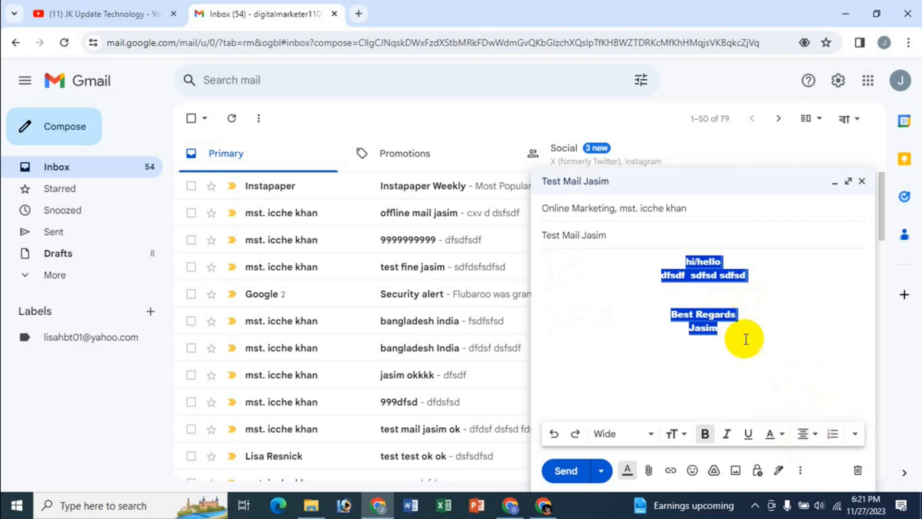
click(810, 436)
click(800, 377)
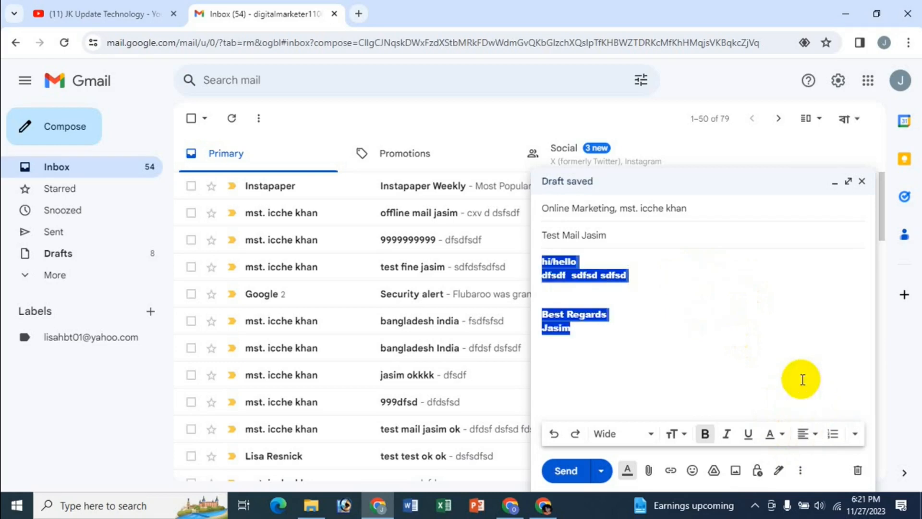
Turn all lines of the message body into a numbered list and remove their text formatting
click(834, 435)
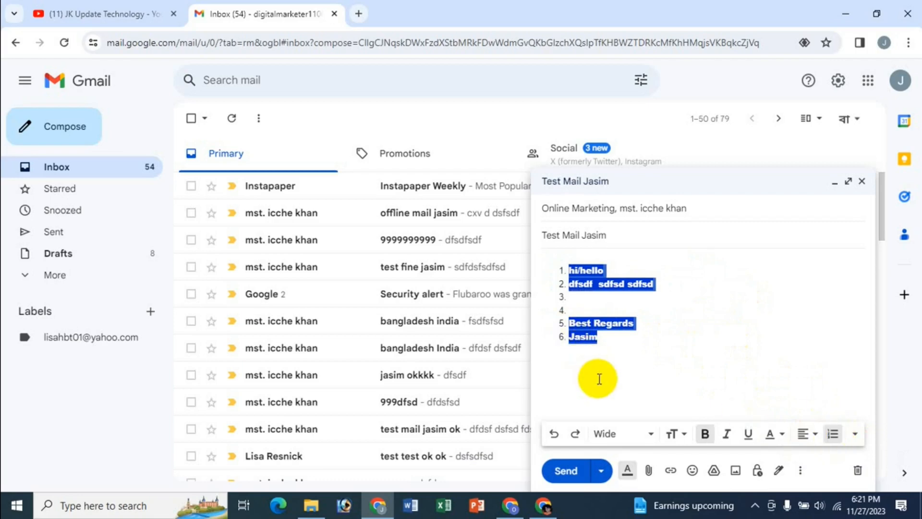
click(855, 435)
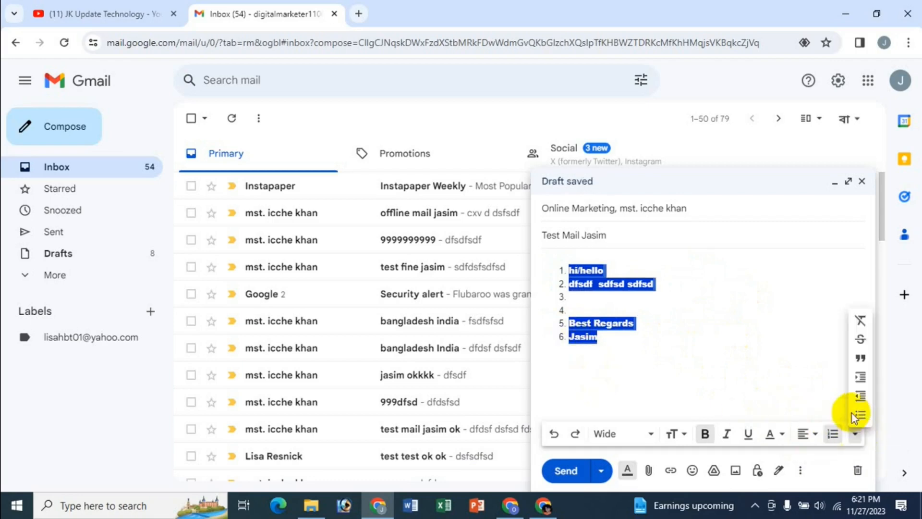
key(ctrl+backslash)
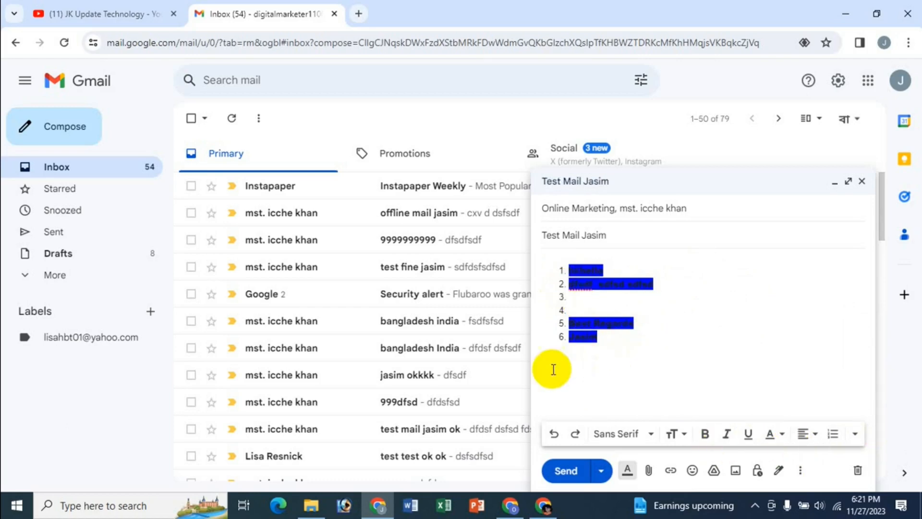
Undo all the formatting changes to the message body, back to plain Sans Serif text
click(554, 434)
click(553, 433)
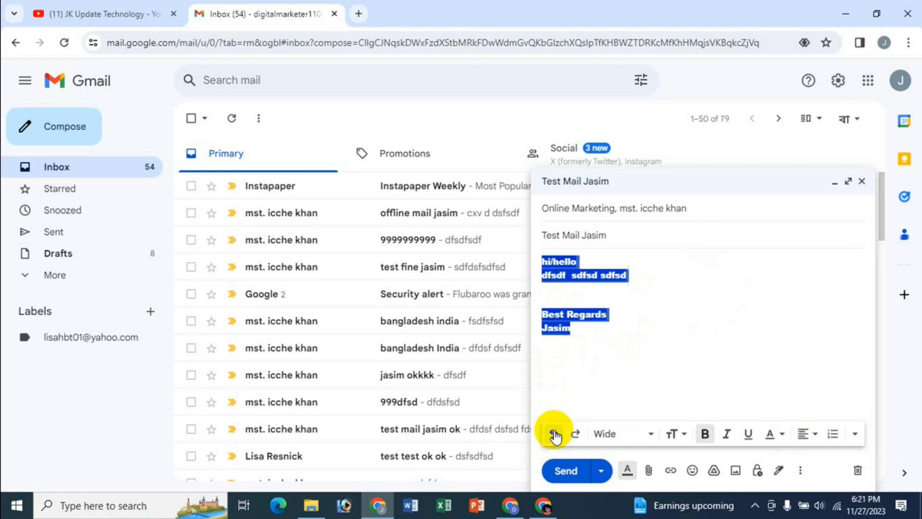
click(554, 433)
click(554, 434)
click(554, 433)
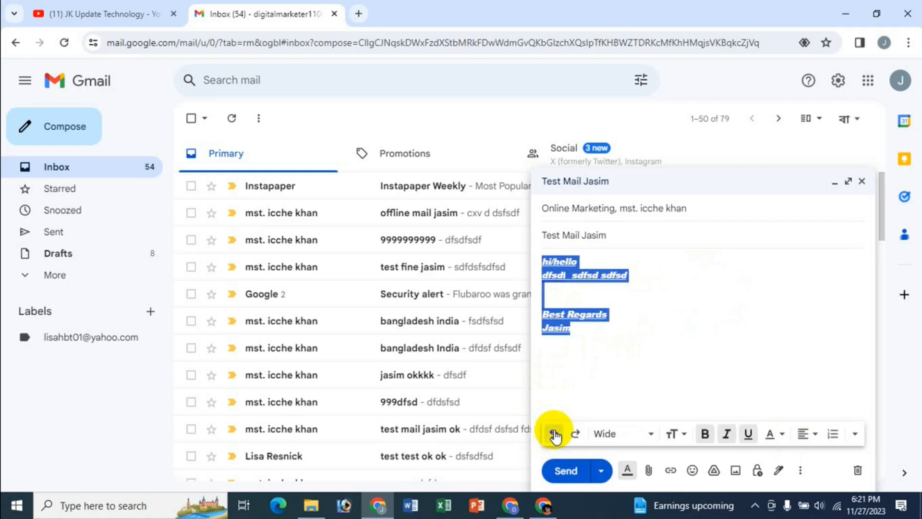
click(554, 434)
click(554, 433)
click(553, 434)
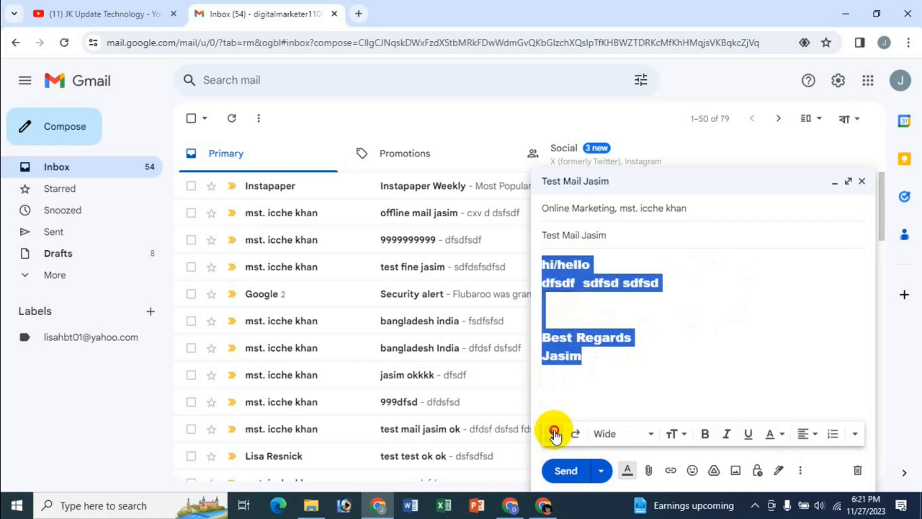
click(554, 434)
click(554, 434)
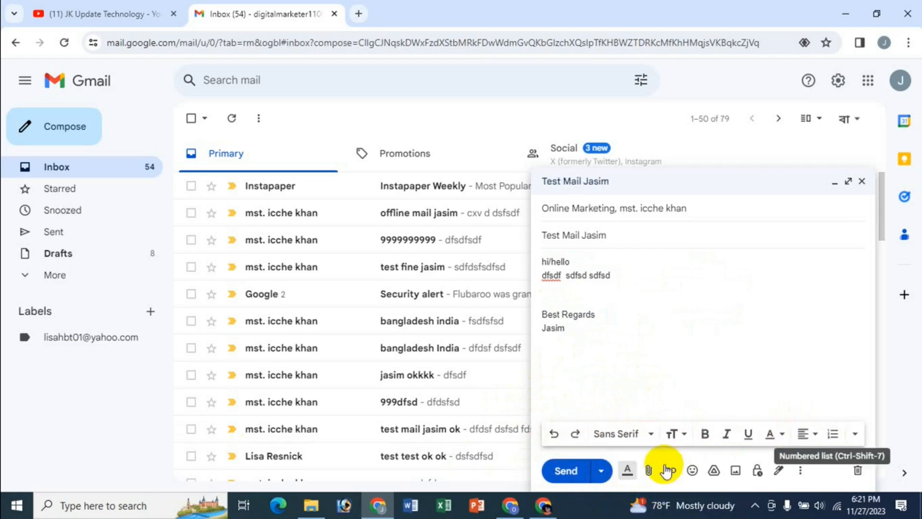
Hide the formatting options of the message being composed and show them again
click(625, 470)
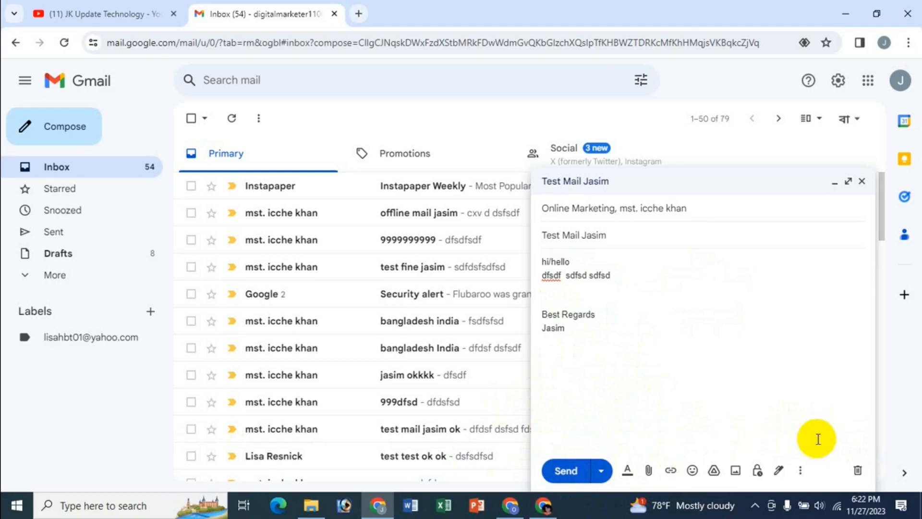
click(626, 473)
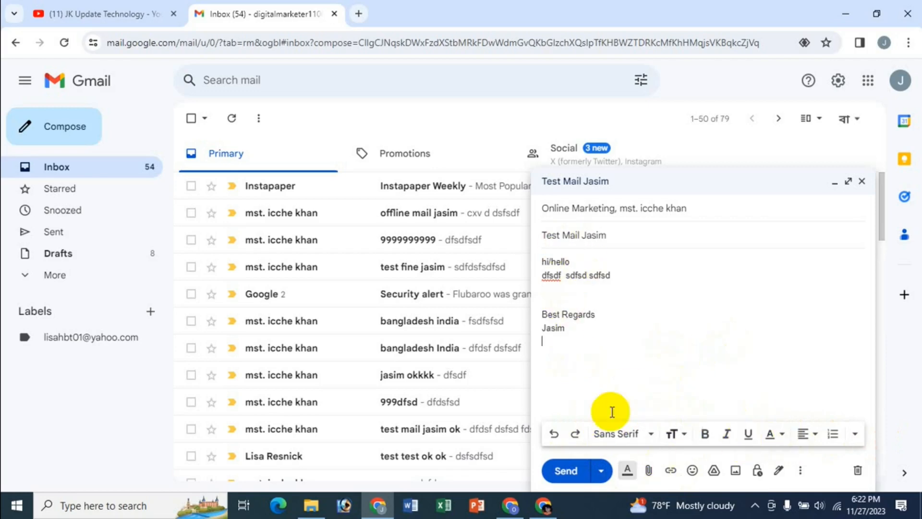
Attach the portrait photo from the Gmail Account folder in Documents to the message
click(649, 471)
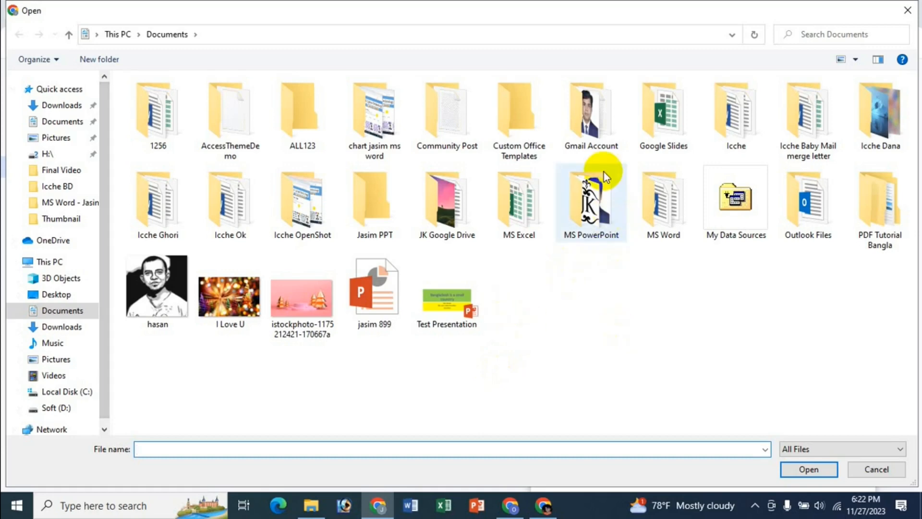
double_click(590, 113)
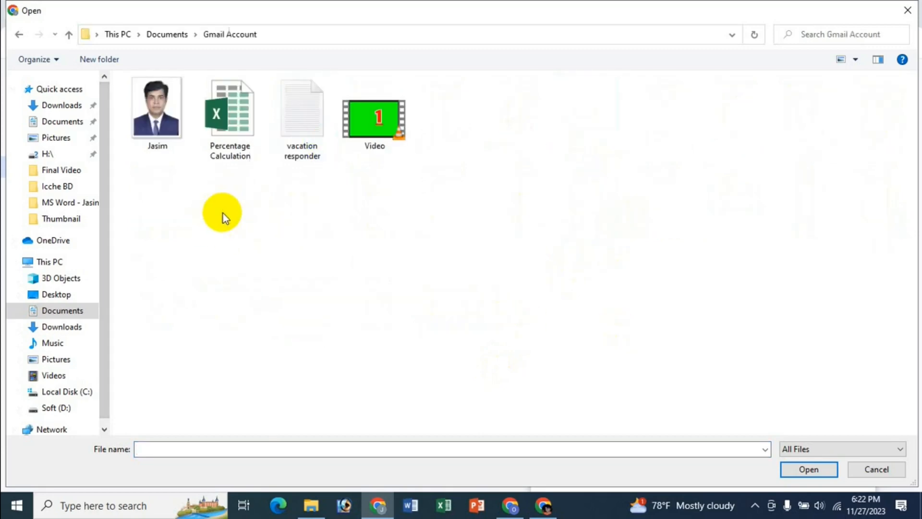
click(158, 145)
click(809, 469)
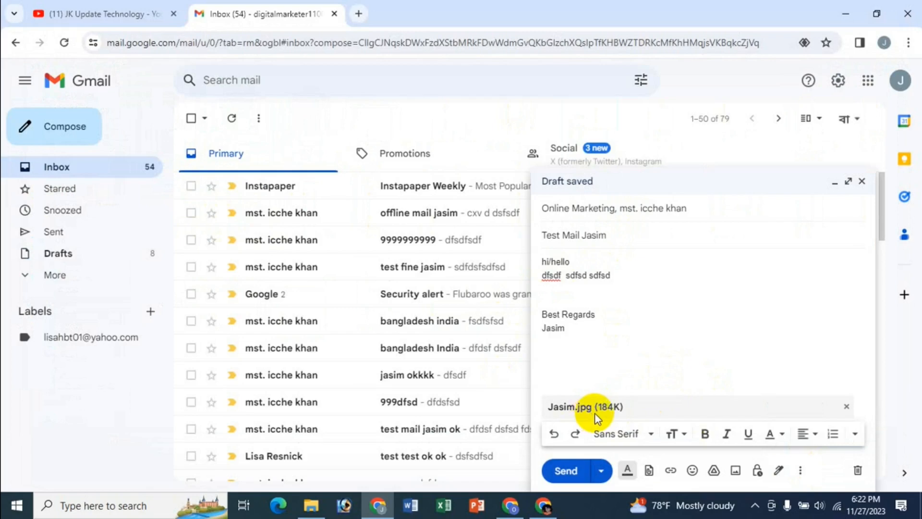
Attach the Percentage Calculation workbook and the Video file from the Gmail Account folder to the message
click(649, 471)
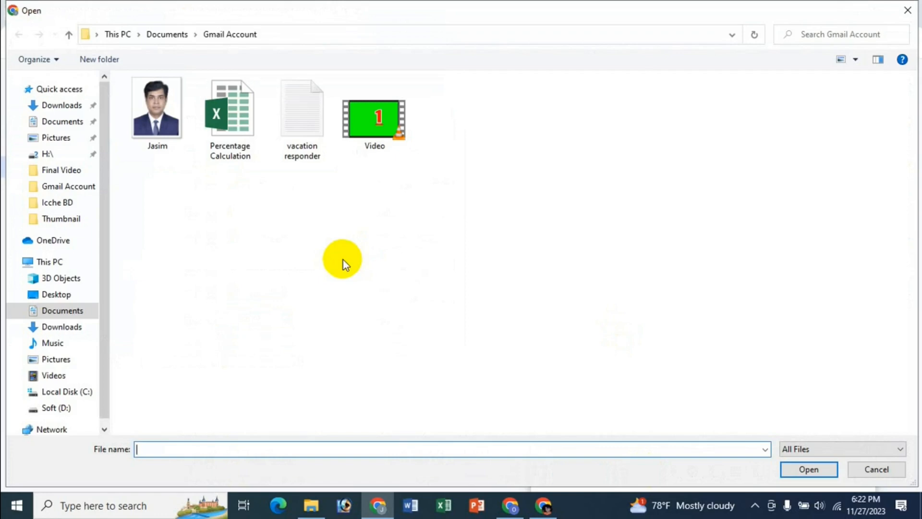
click(236, 162)
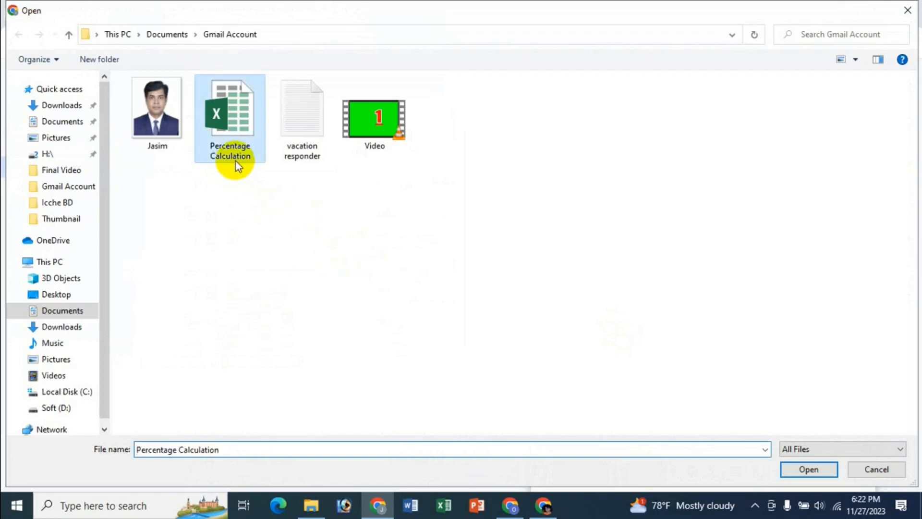
click(809, 469)
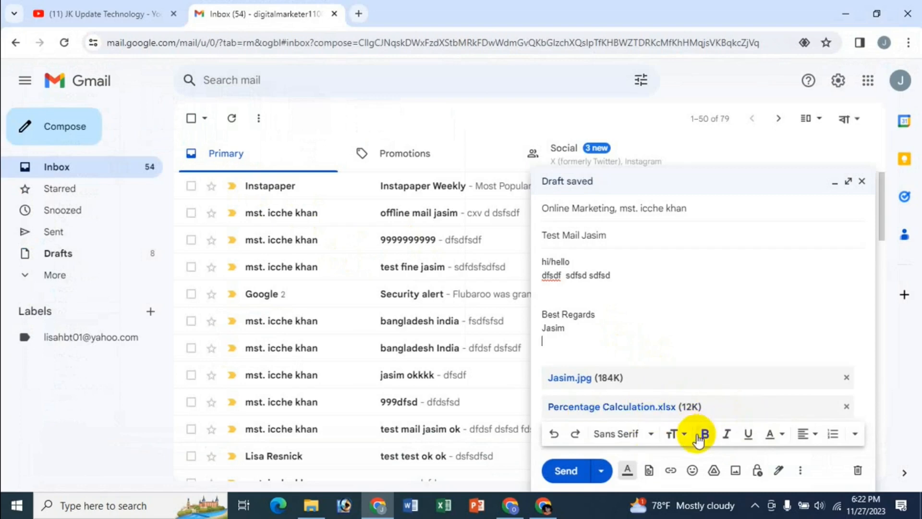
click(650, 471)
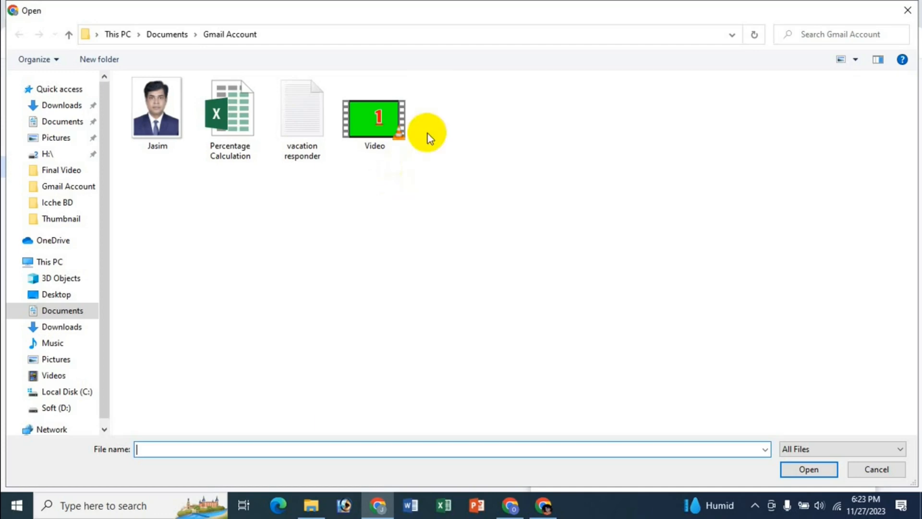
click(395, 136)
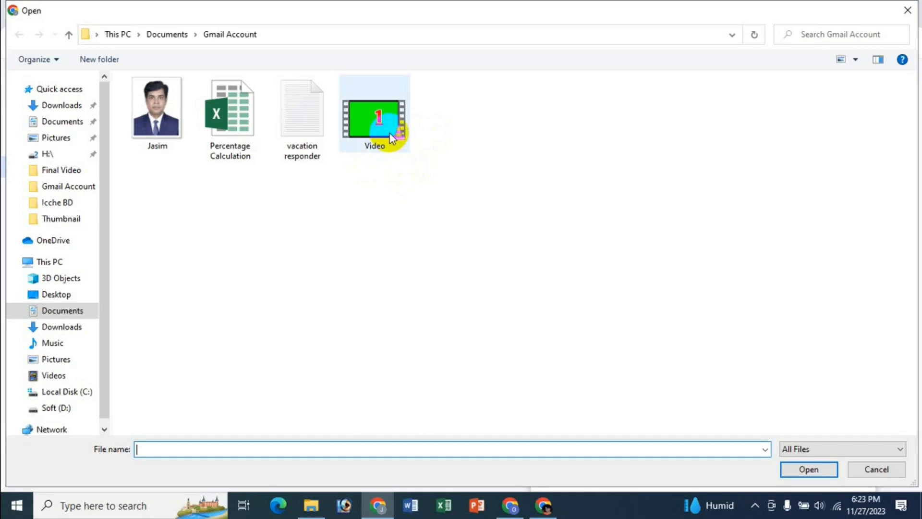
click(387, 139)
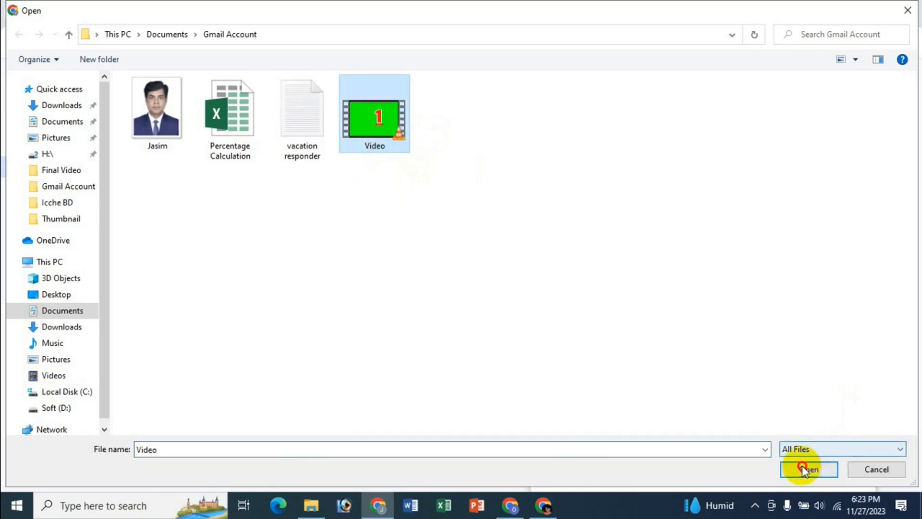
click(803, 465)
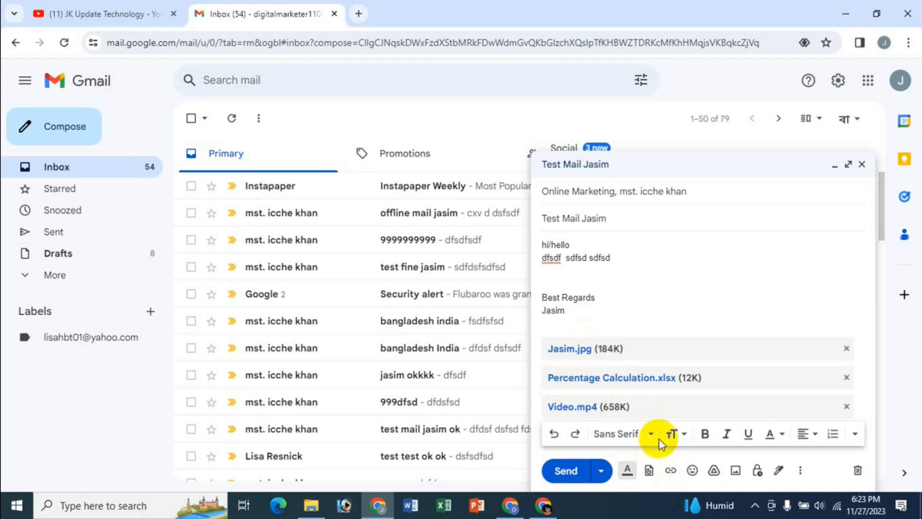
Try inserting a link, first without a selection and again on "dfsd sdf" with an e-mail address as target, cancelling both times
click(671, 471)
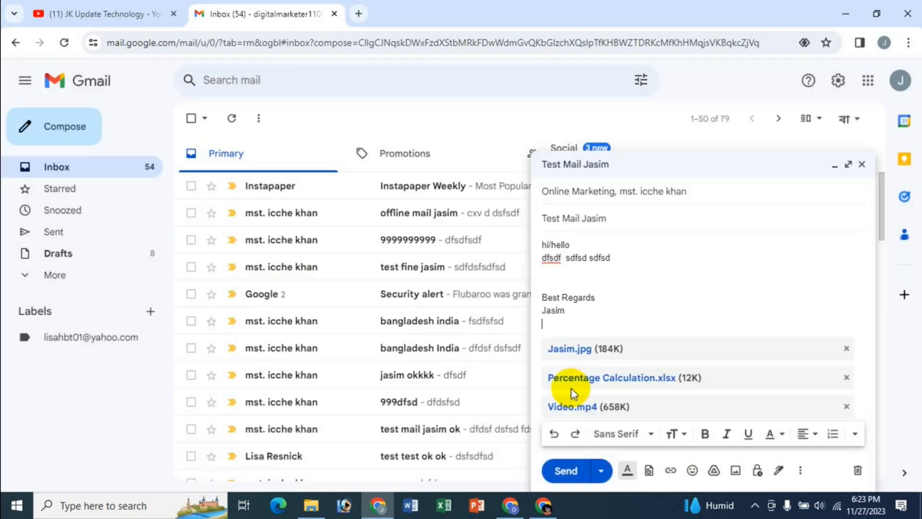
click(571, 388)
drag(570, 258, 601, 257)
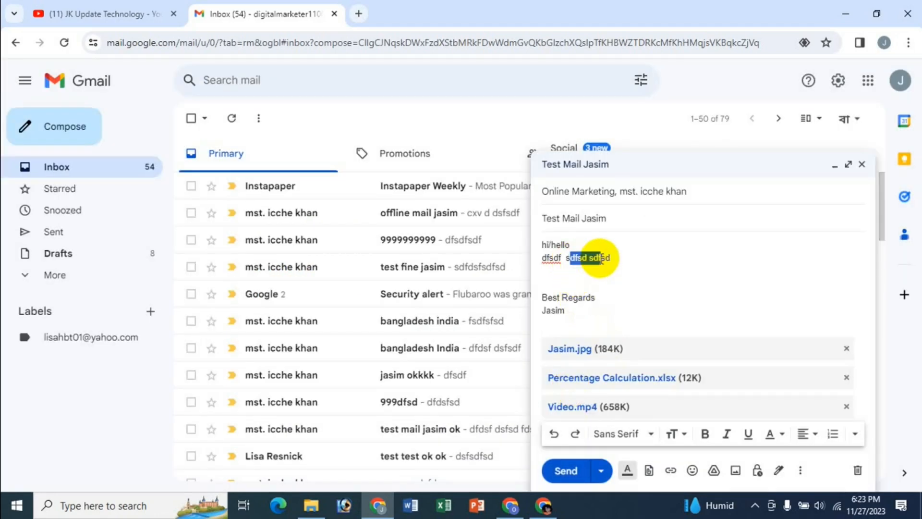
click(669, 472)
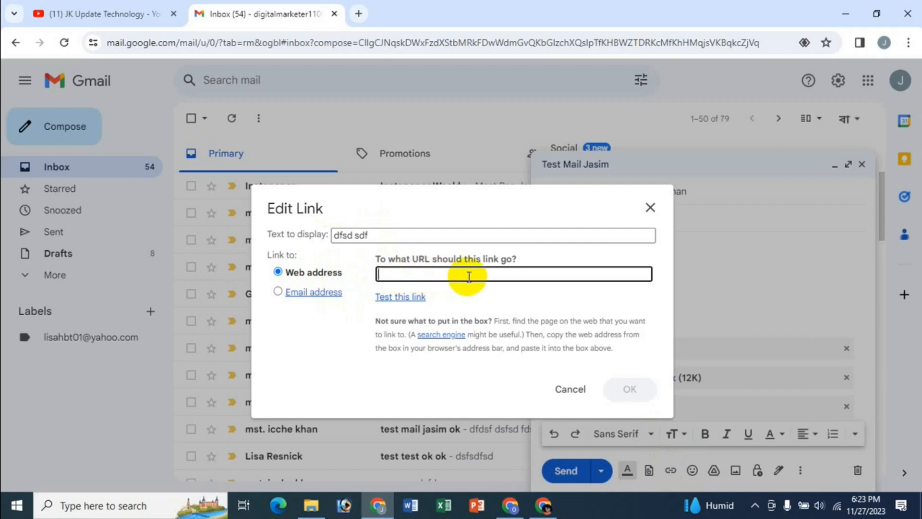
click(281, 293)
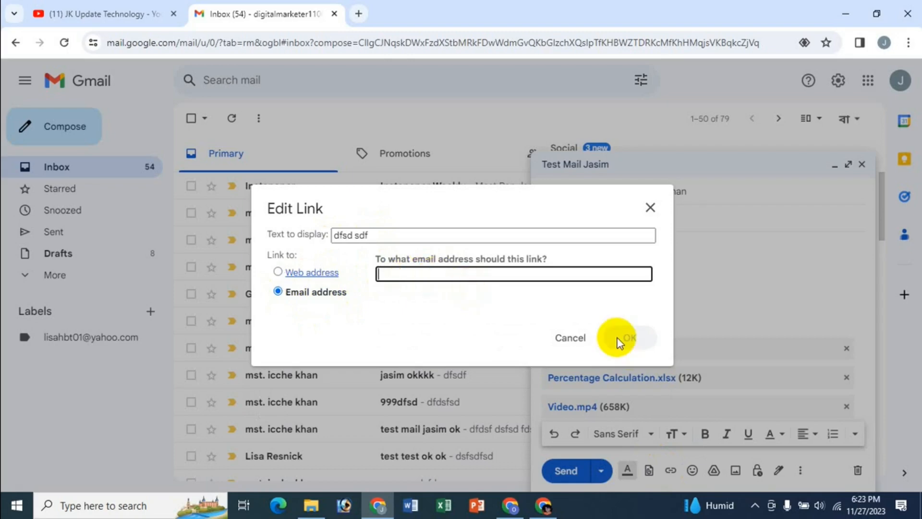
click(571, 339)
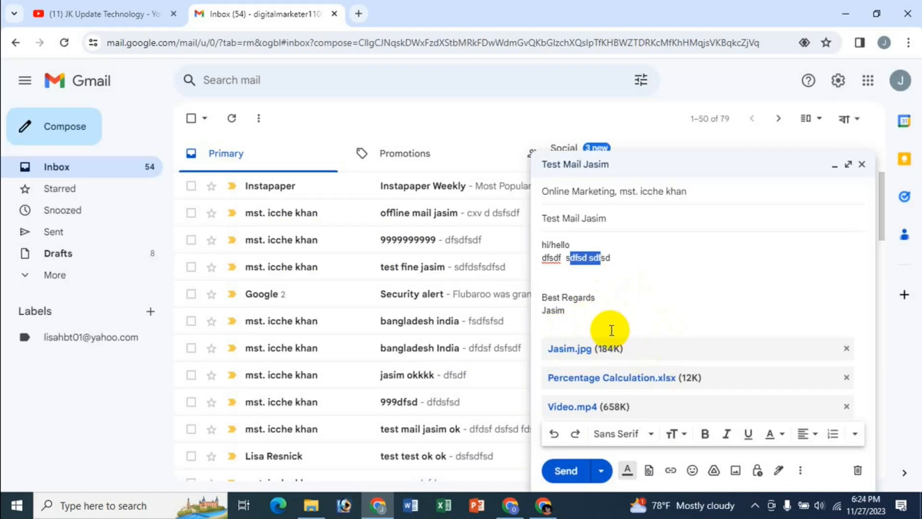
View the Google Drive file picker and the Insert Photo picker for the message, closing each without inserting anything
click(715, 471)
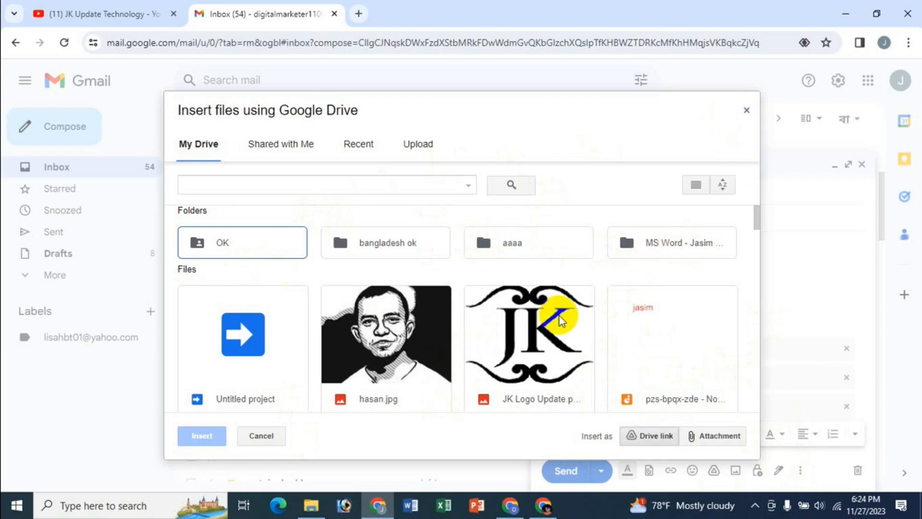
click(747, 111)
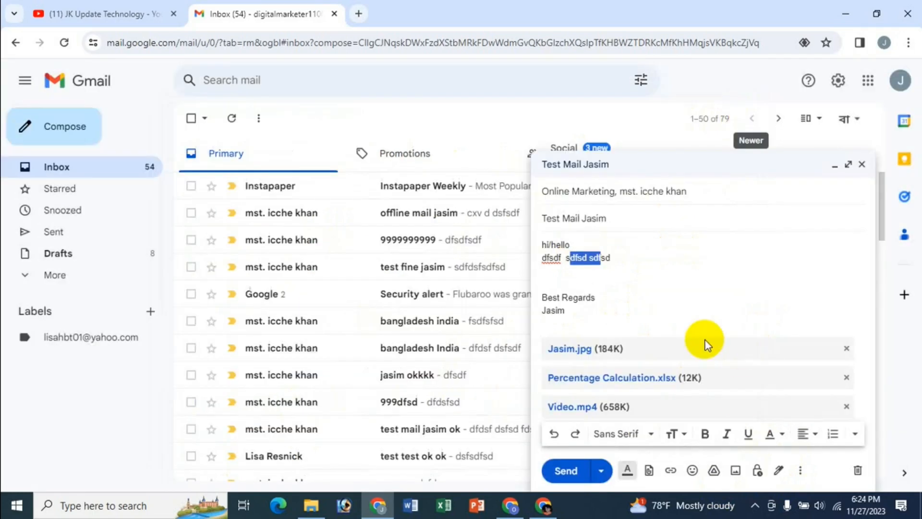
click(736, 470)
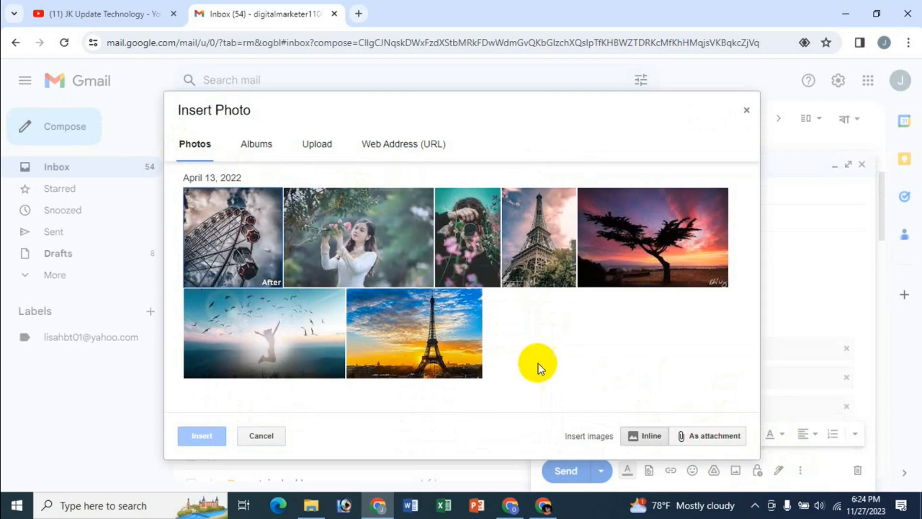
click(746, 113)
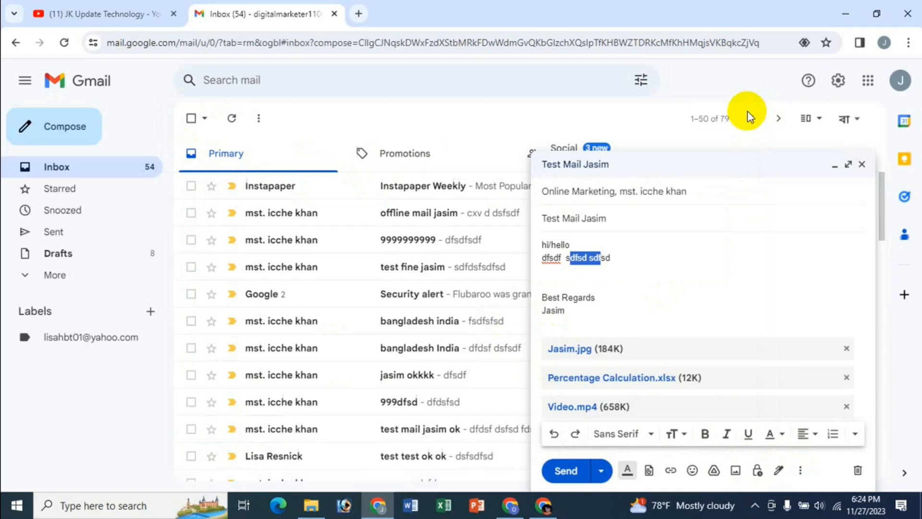
Look through the confidential mode settings and the available expiration periods, and cancel without saving
click(757, 476)
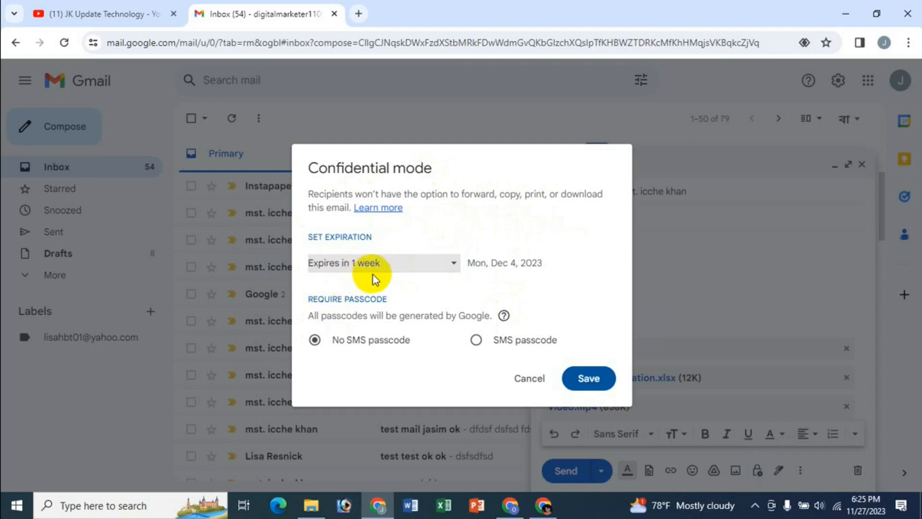
click(405, 267)
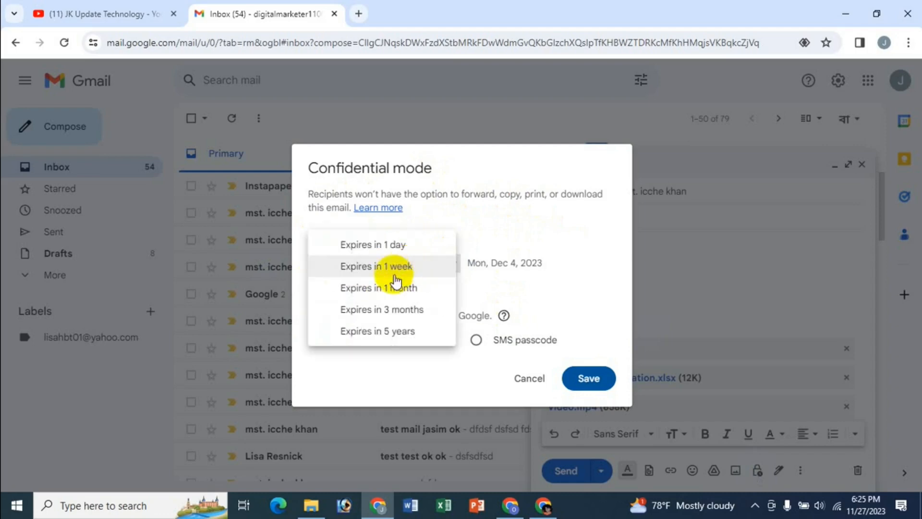
click(486, 225)
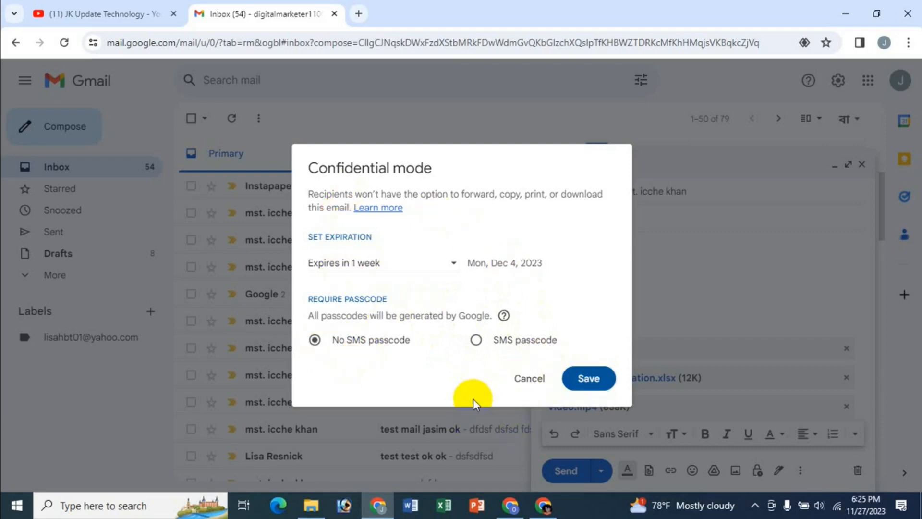
click(527, 378)
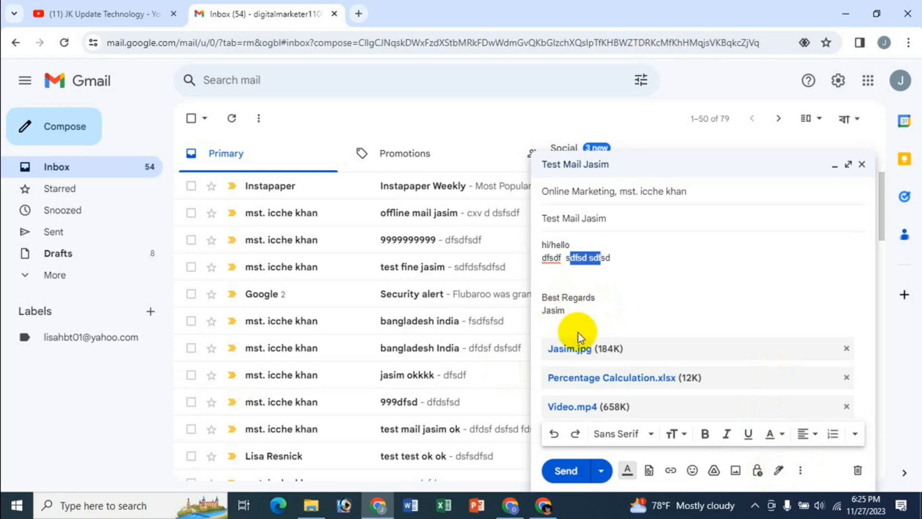
View the signature choices and the additional compose options of the message without choosing any
click(558, 323)
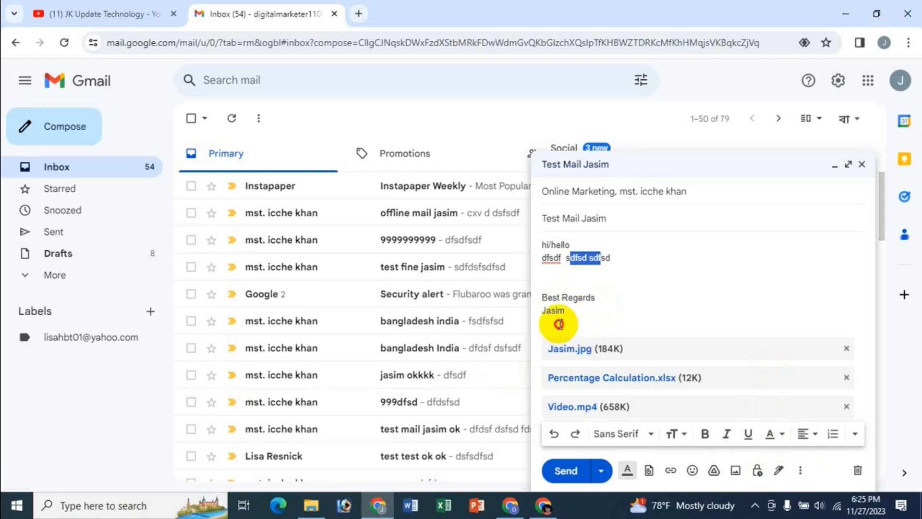
click(778, 473)
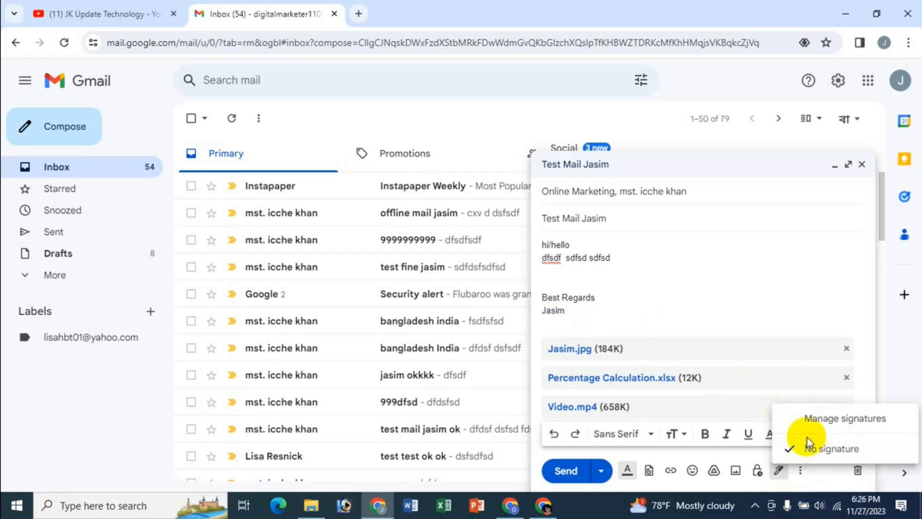
click(579, 320)
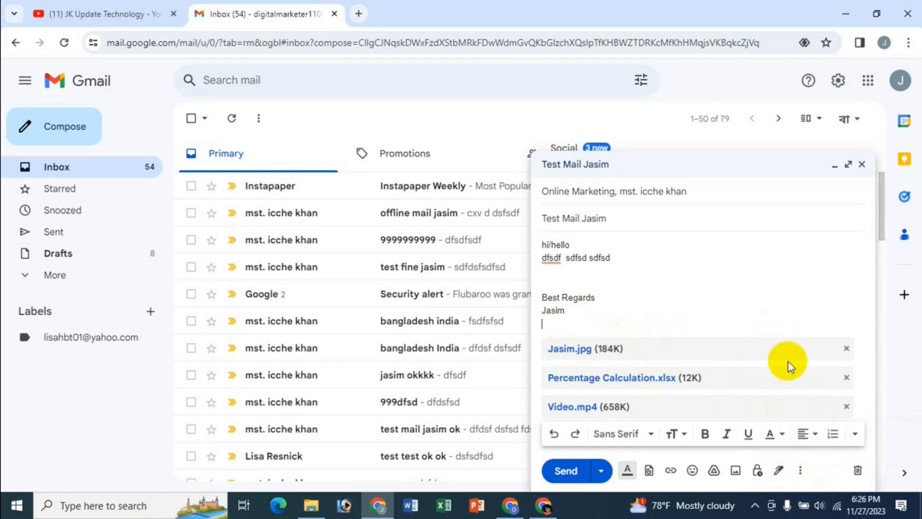
click(800, 471)
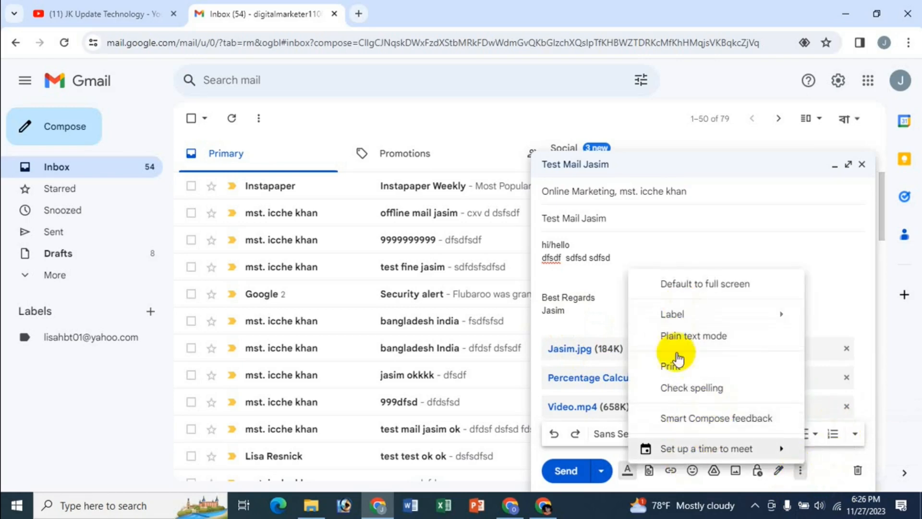
click(570, 322)
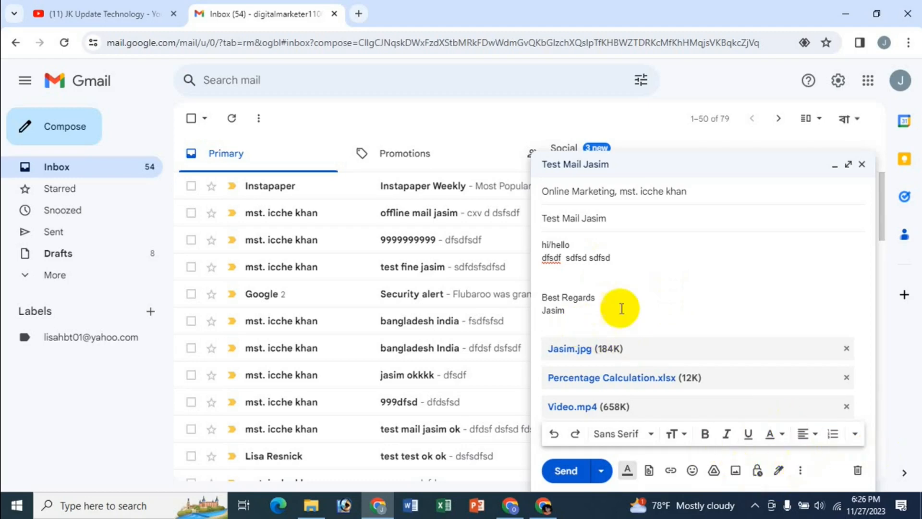
Discard the draft and restore it by undoing the discard
click(859, 470)
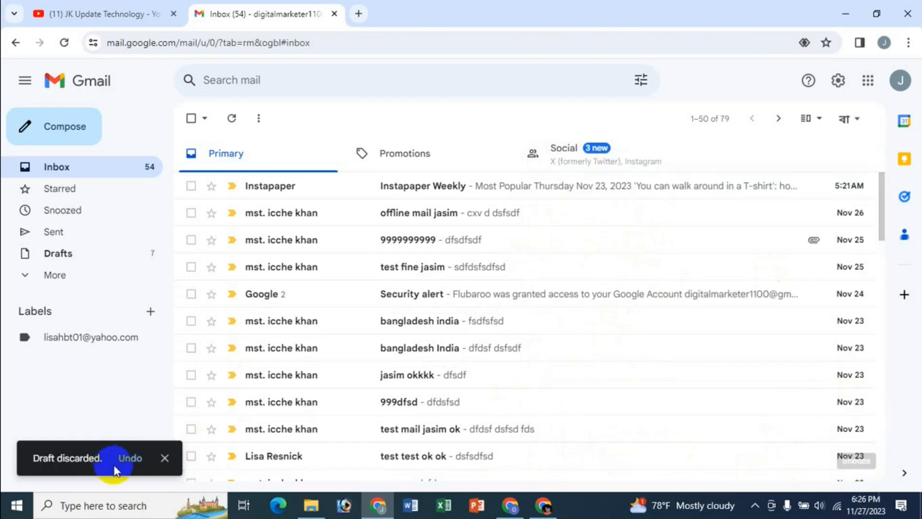
click(129, 455)
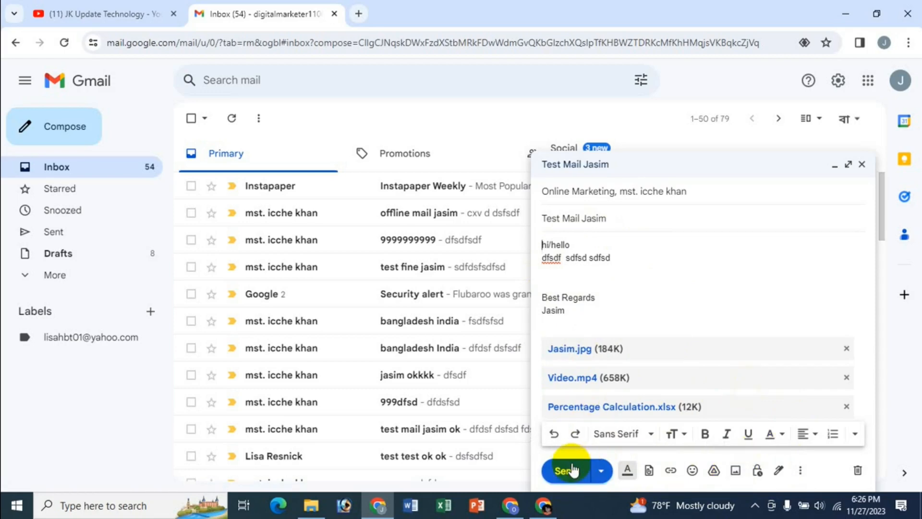
Check the message's schedule send option without scheduling it
click(601, 473)
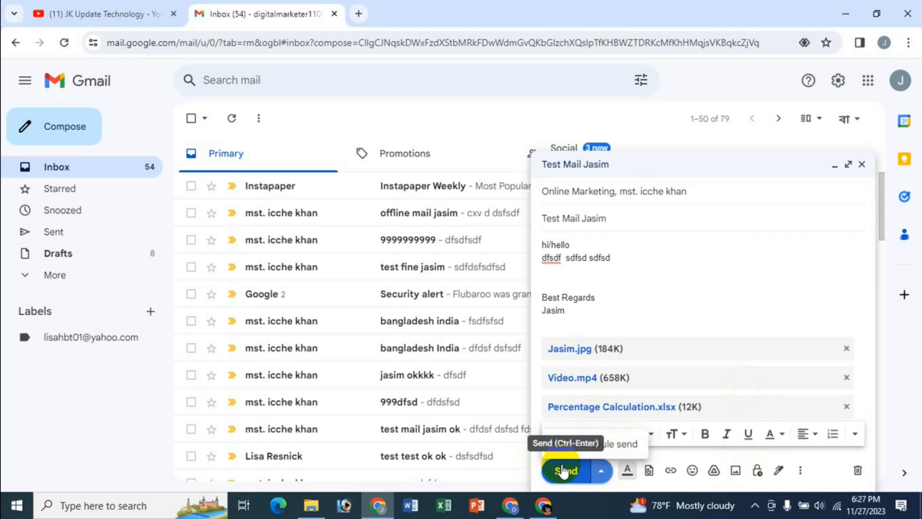
click(602, 473)
click(605, 474)
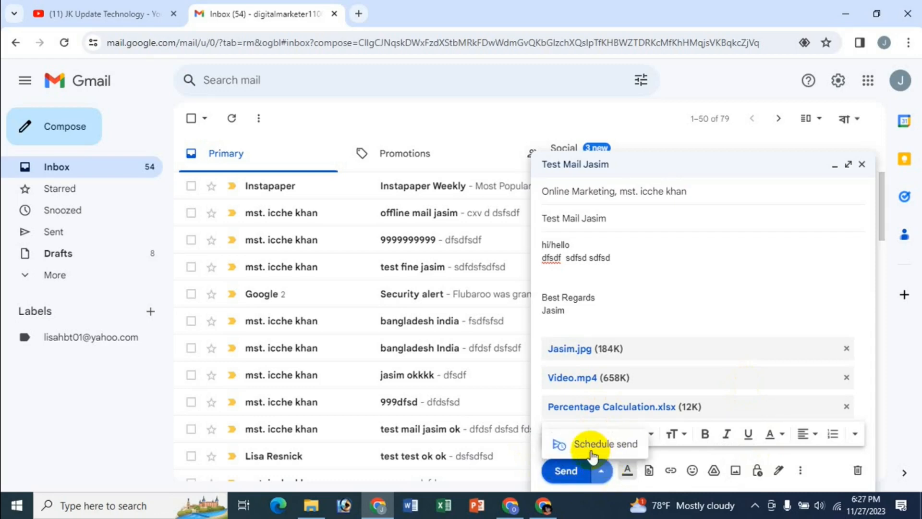
click(620, 304)
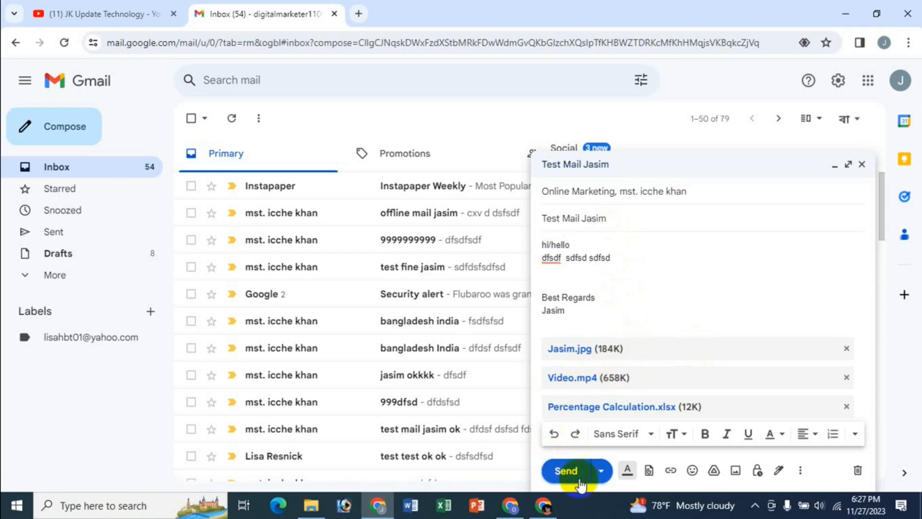
Send the test message with its three attachments and open the Sent folder to check it
click(565, 471)
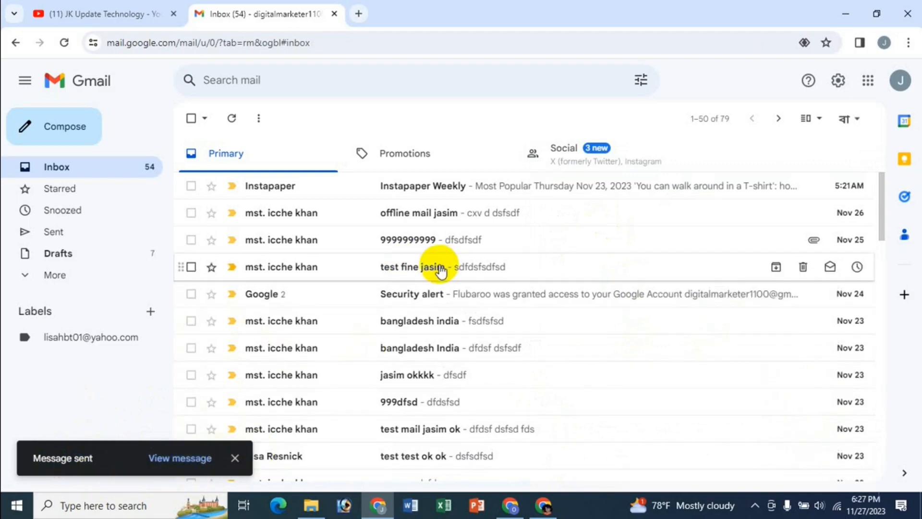
click(239, 462)
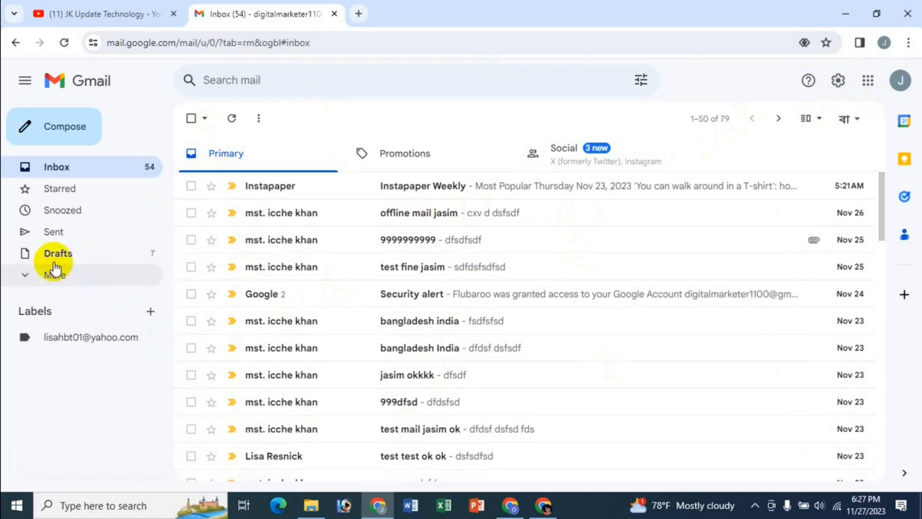
click(56, 234)
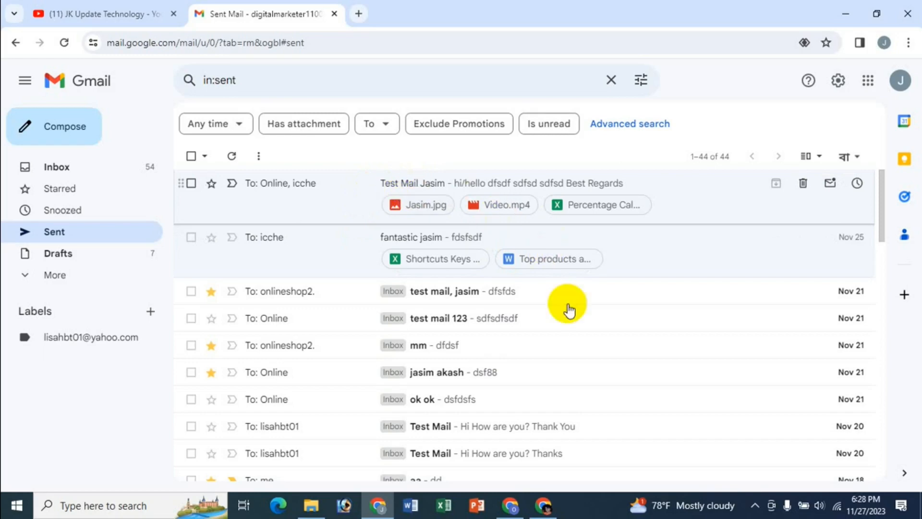
Switch to the two recipients' browser windows and open each Gmail inbox to check for the test message
click(518, 512)
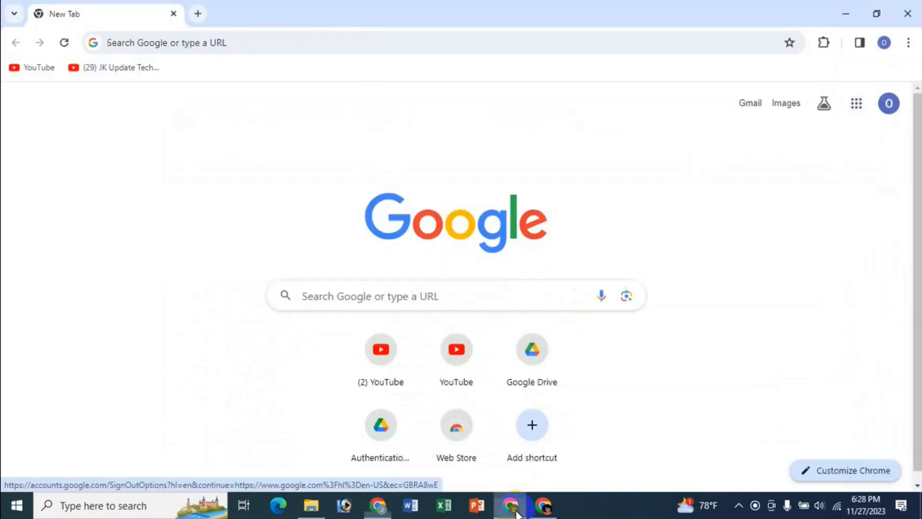
click(751, 105)
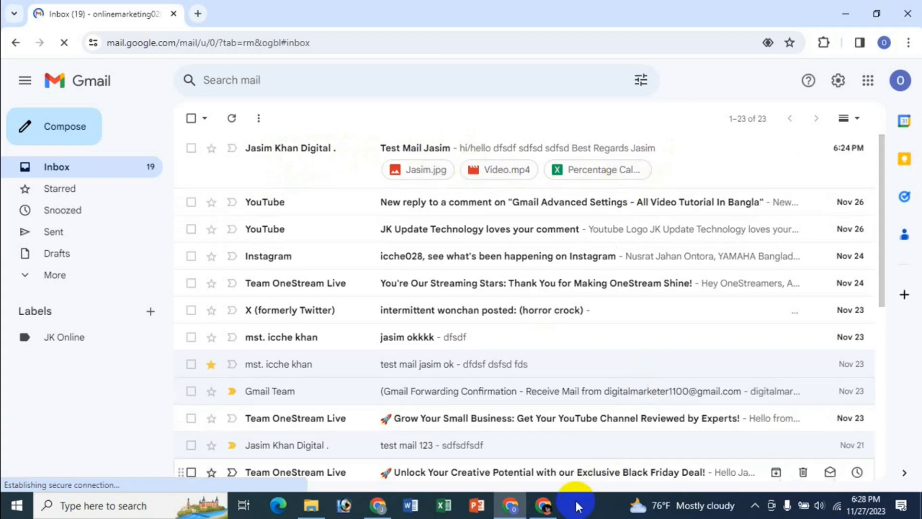
click(544, 506)
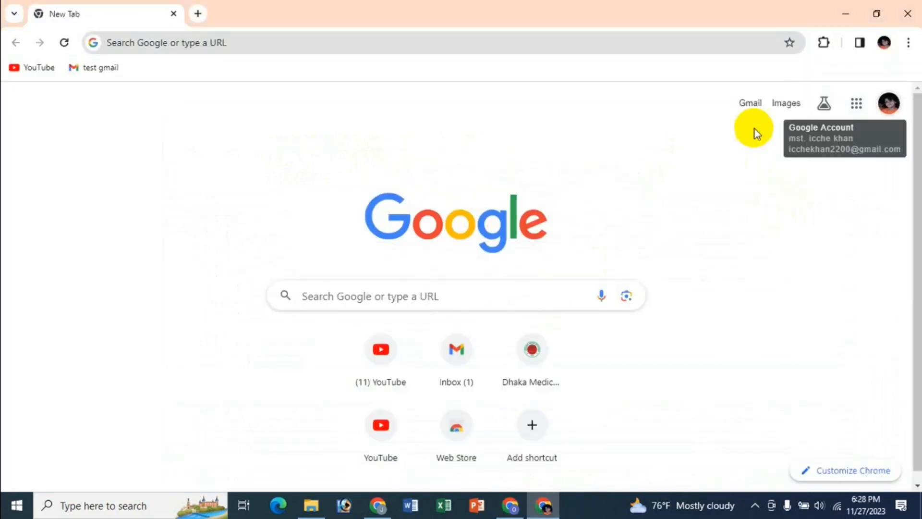
click(750, 102)
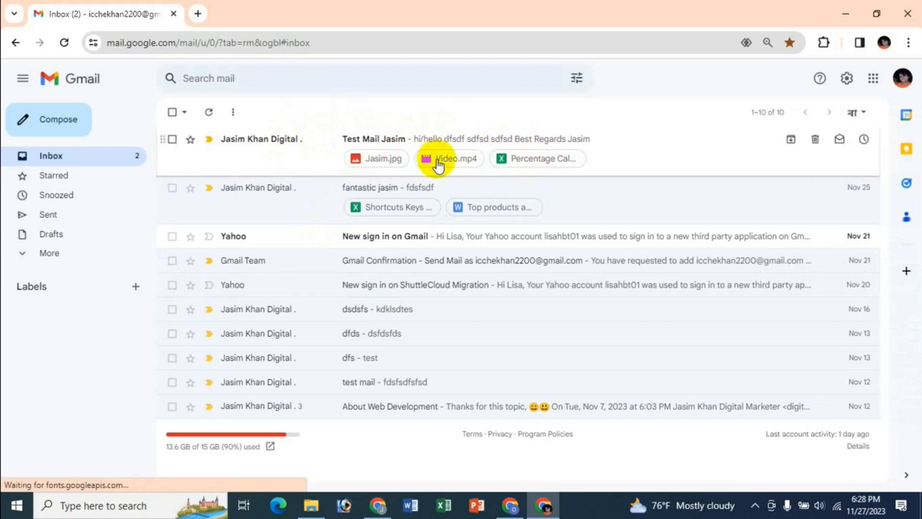
Open the received test message in the first recipient's inbox and view its sender and recipient details
click(516, 502)
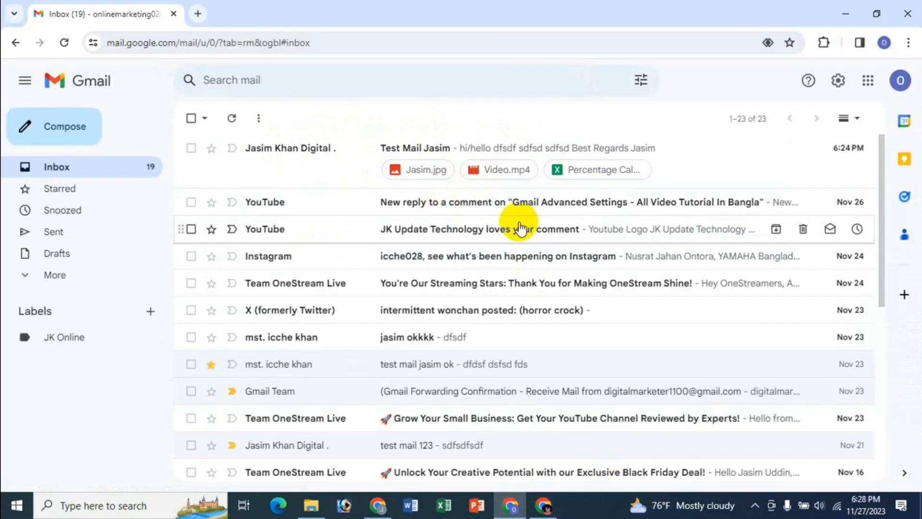
click(459, 150)
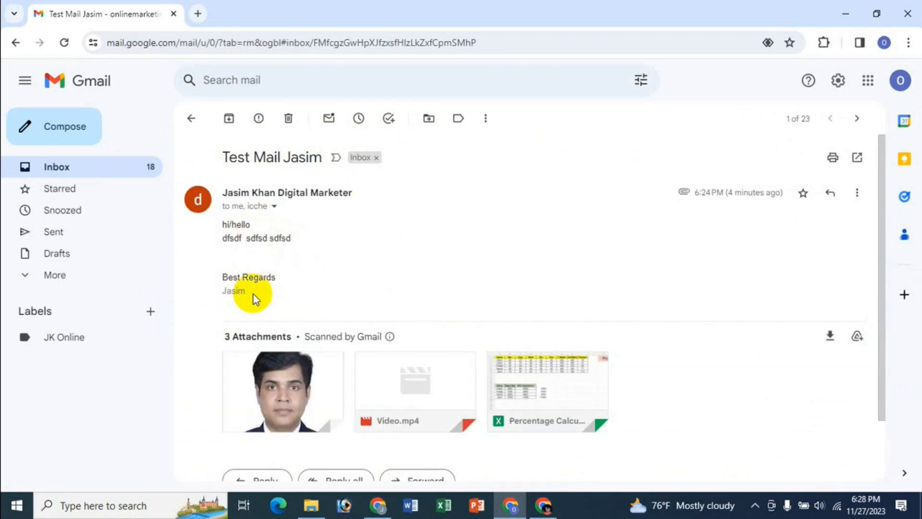
click(273, 206)
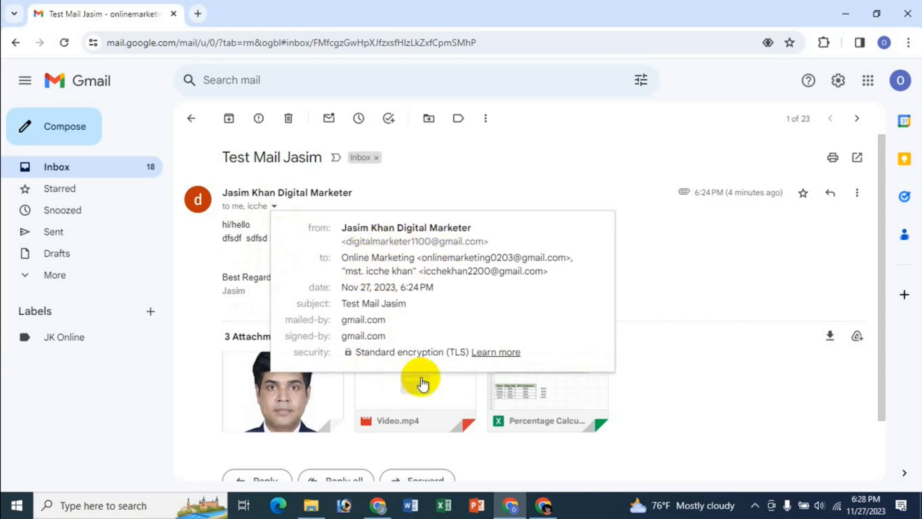
click(579, 156)
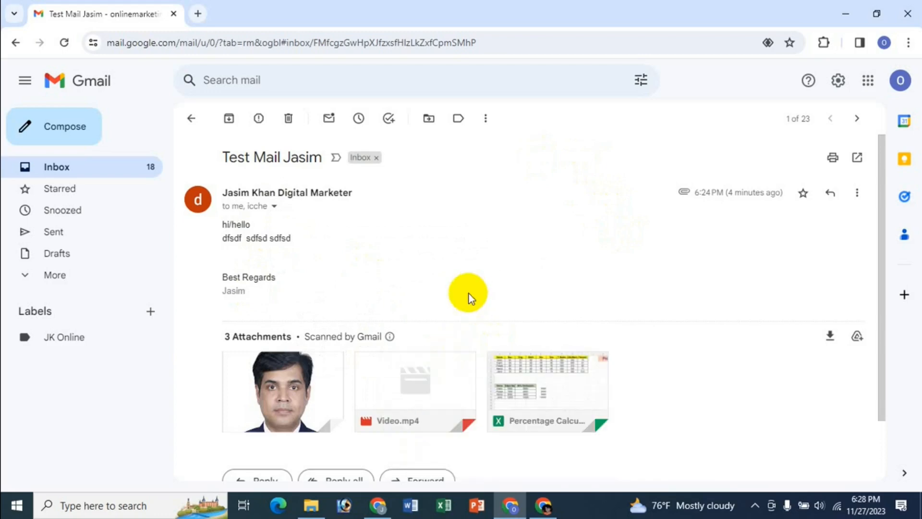
Download the portrait photo, Video.mp4 and Percentage Calculation.xlsx from the received message and dismiss the downloads hint
scroll(469, 293, down, 2)
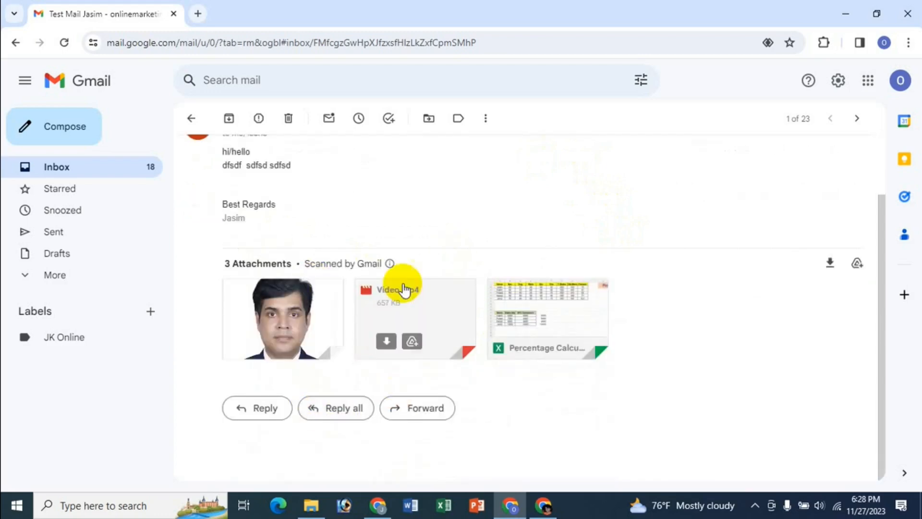
click(254, 342)
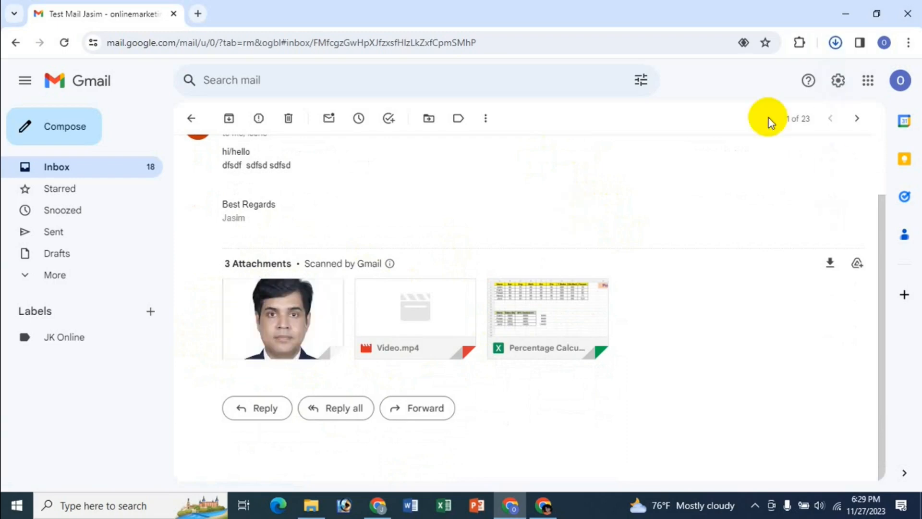
mouse_move(380, 350)
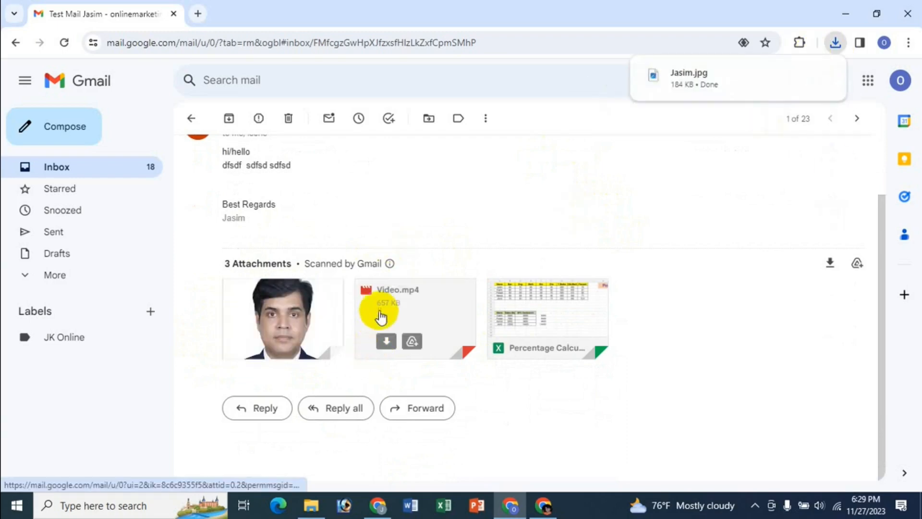
click(387, 345)
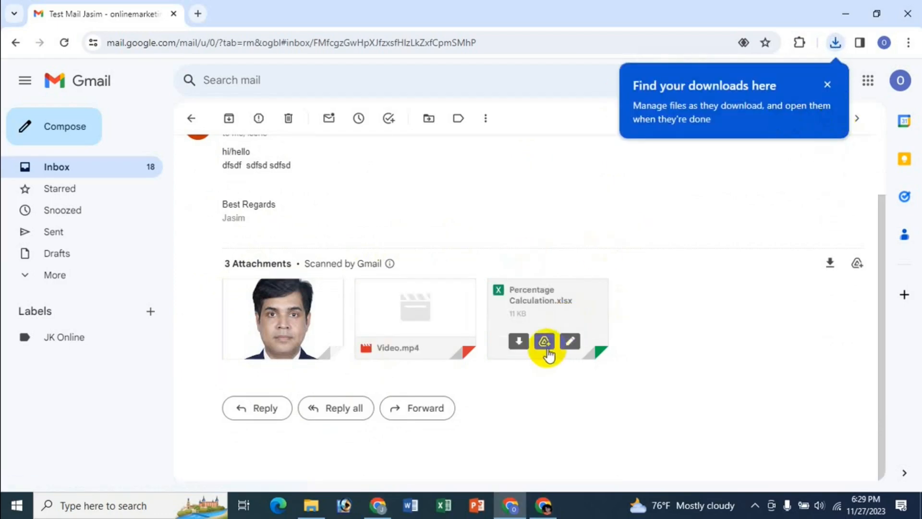
click(522, 344)
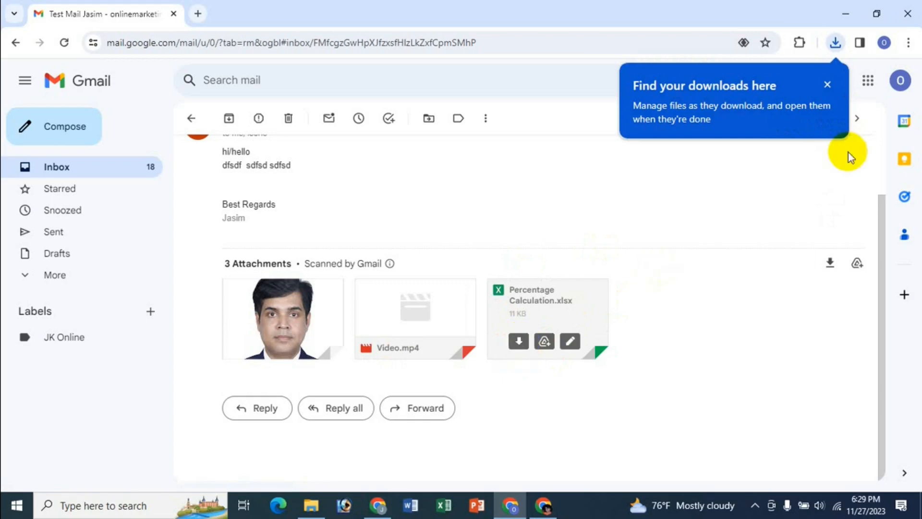
click(828, 85)
Show the downloaded Percentage Calculation workbook in File Explorer and view the Downloads folder
click(837, 48)
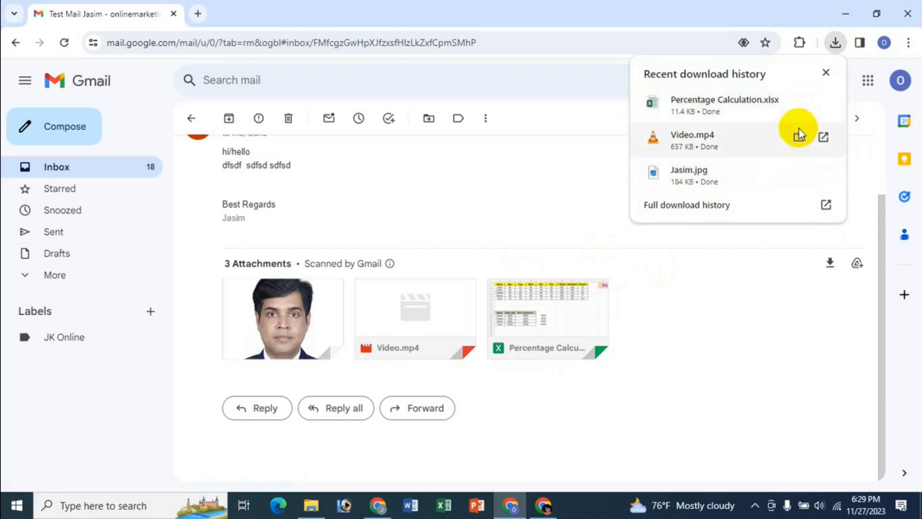
click(799, 102)
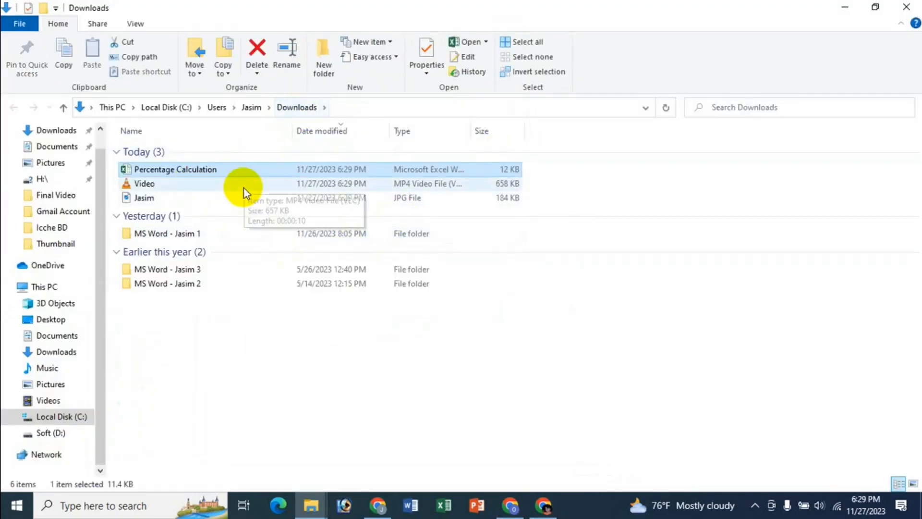
click(50, 353)
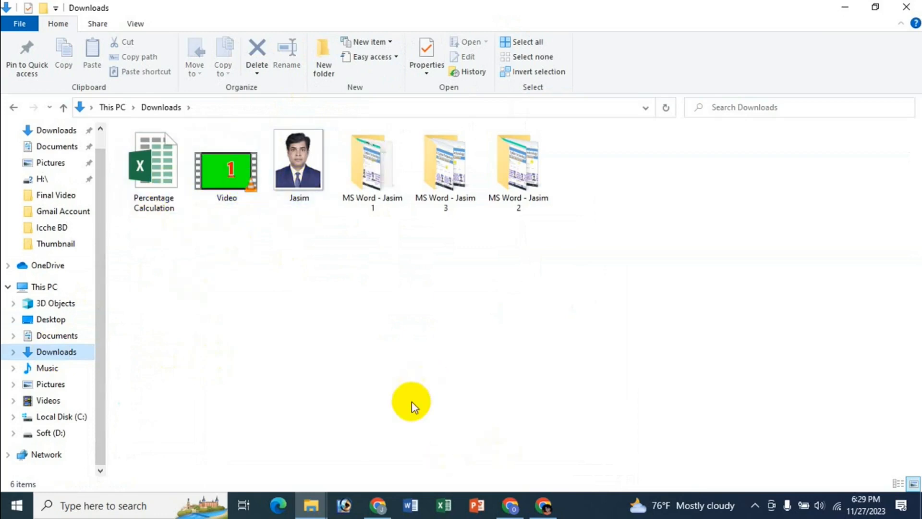
Return to the received message, switch to the sender's browser window and show the JK Update Technology YouTube channel page
click(510, 514)
mouse_move(401, 344)
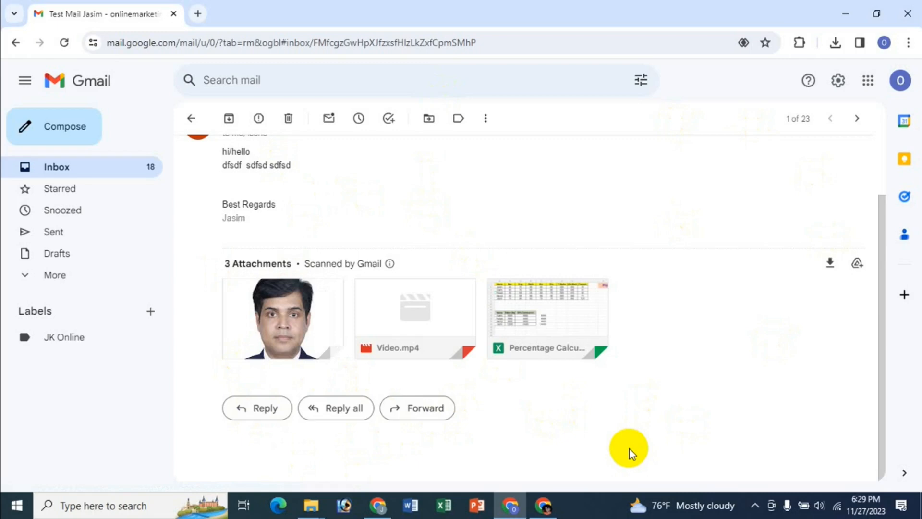
click(378, 505)
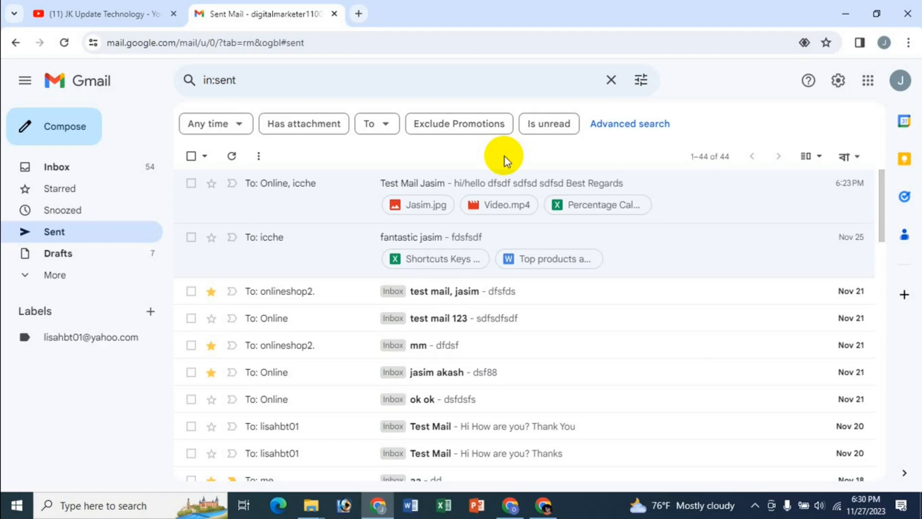
click(116, 9)
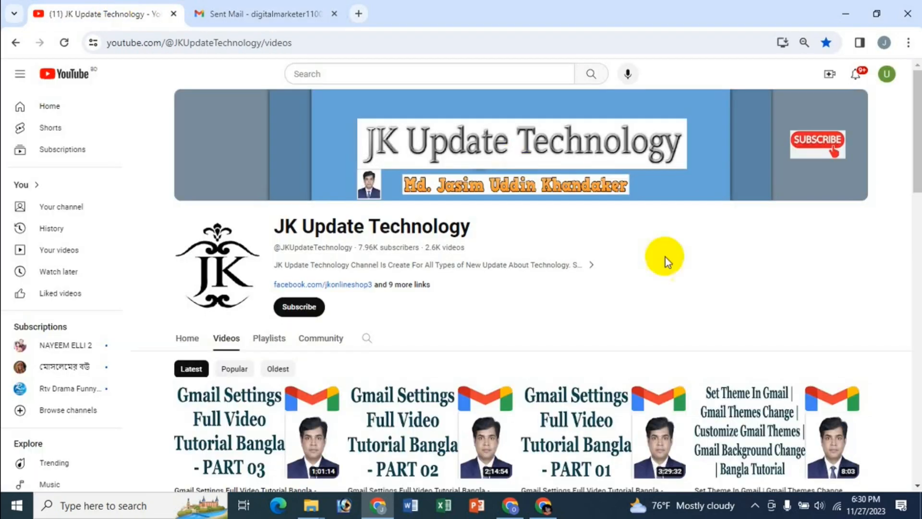